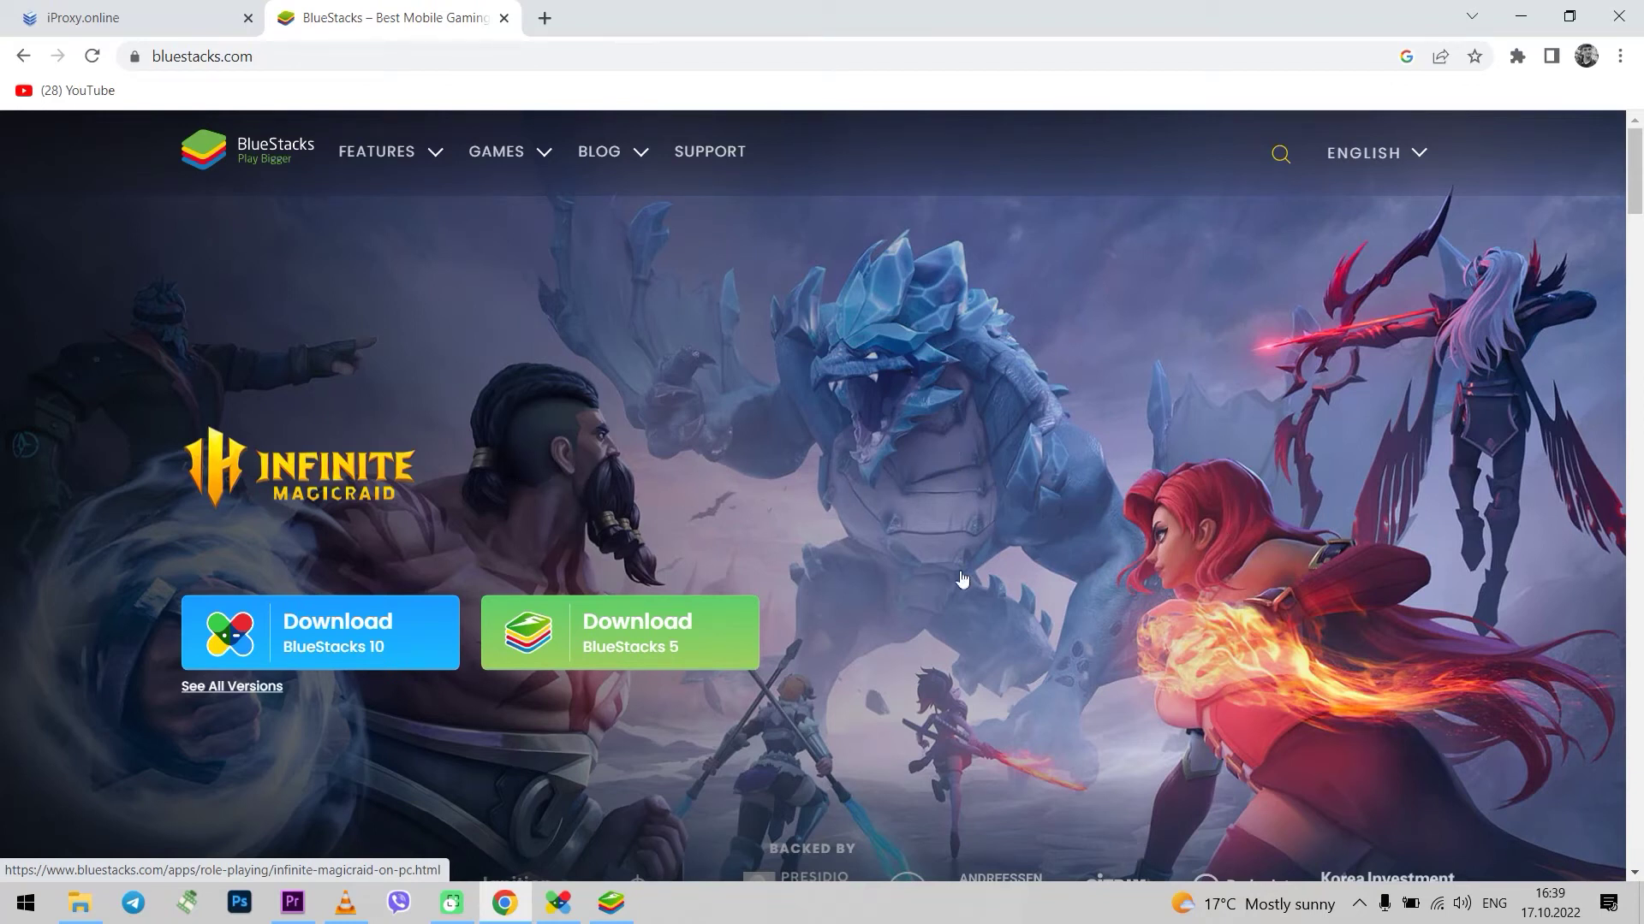
Look over the BlueStacks App Player home screen, the iProxy.online dashboard and the BlueStacks download page in Chrome.
left_click(611, 903)
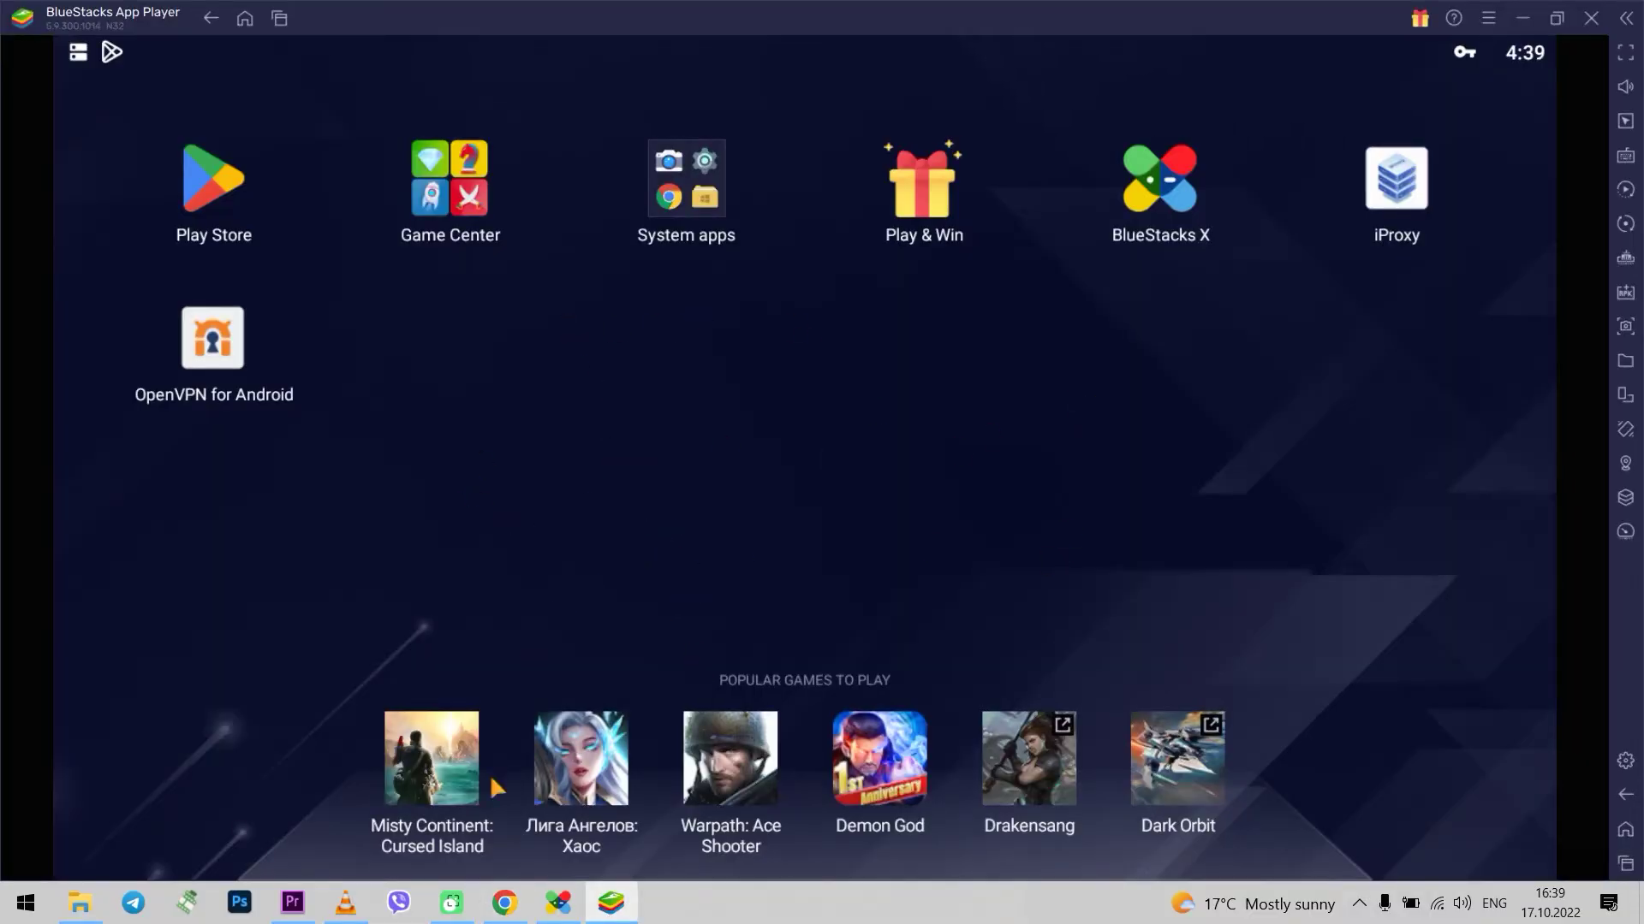
left_click(505, 903)
left_click(171, 17)
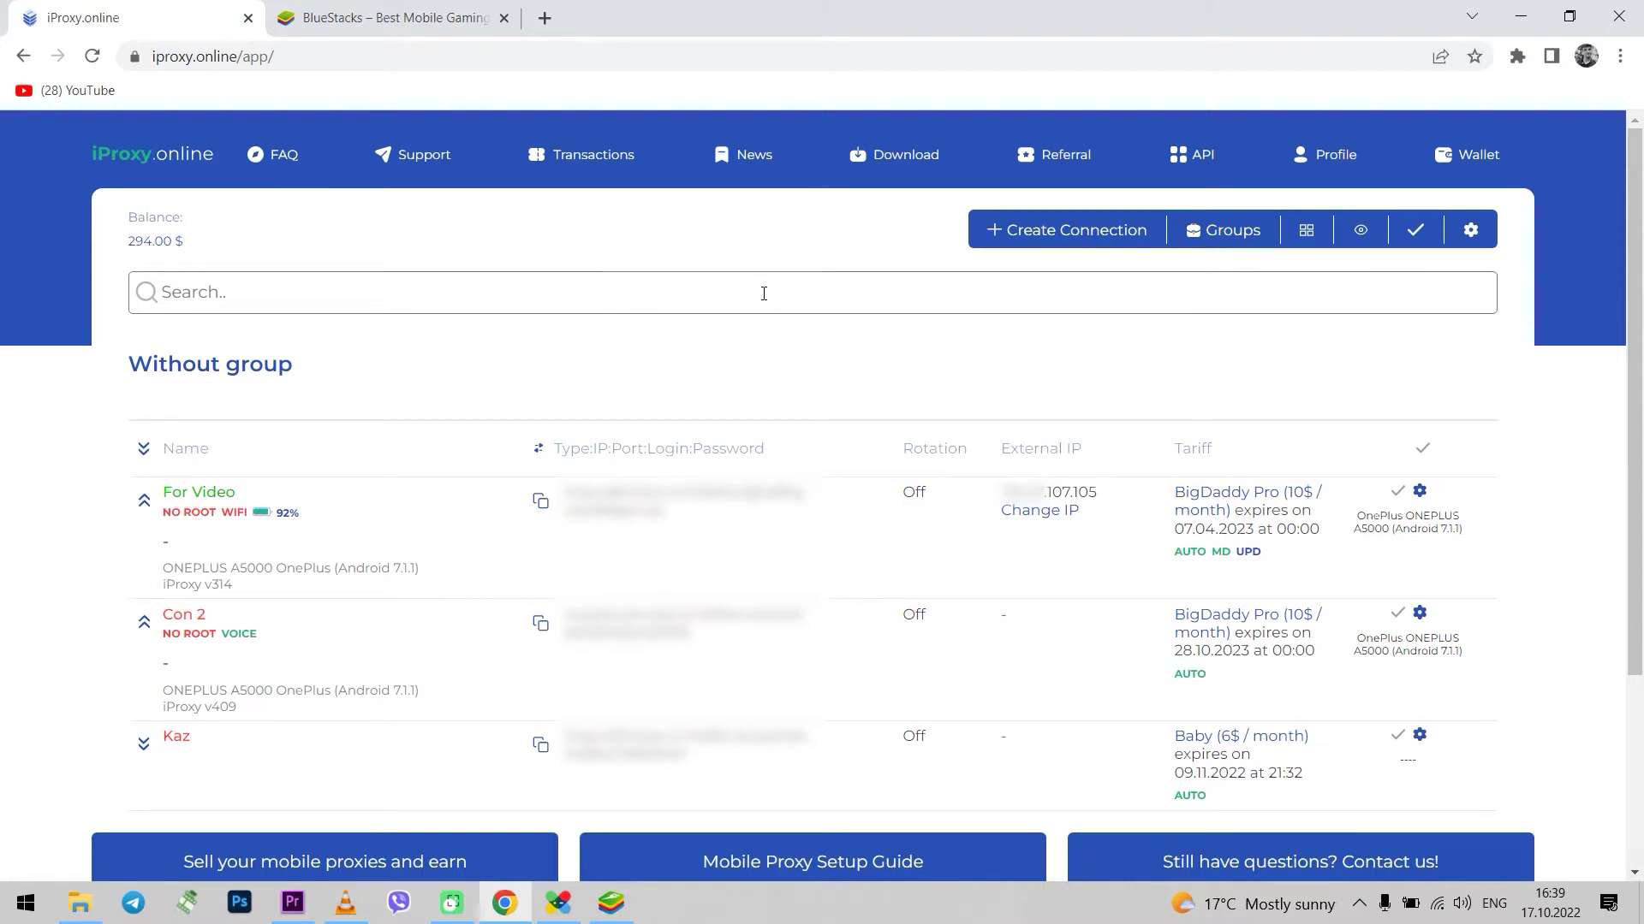
left_click(390, 18)
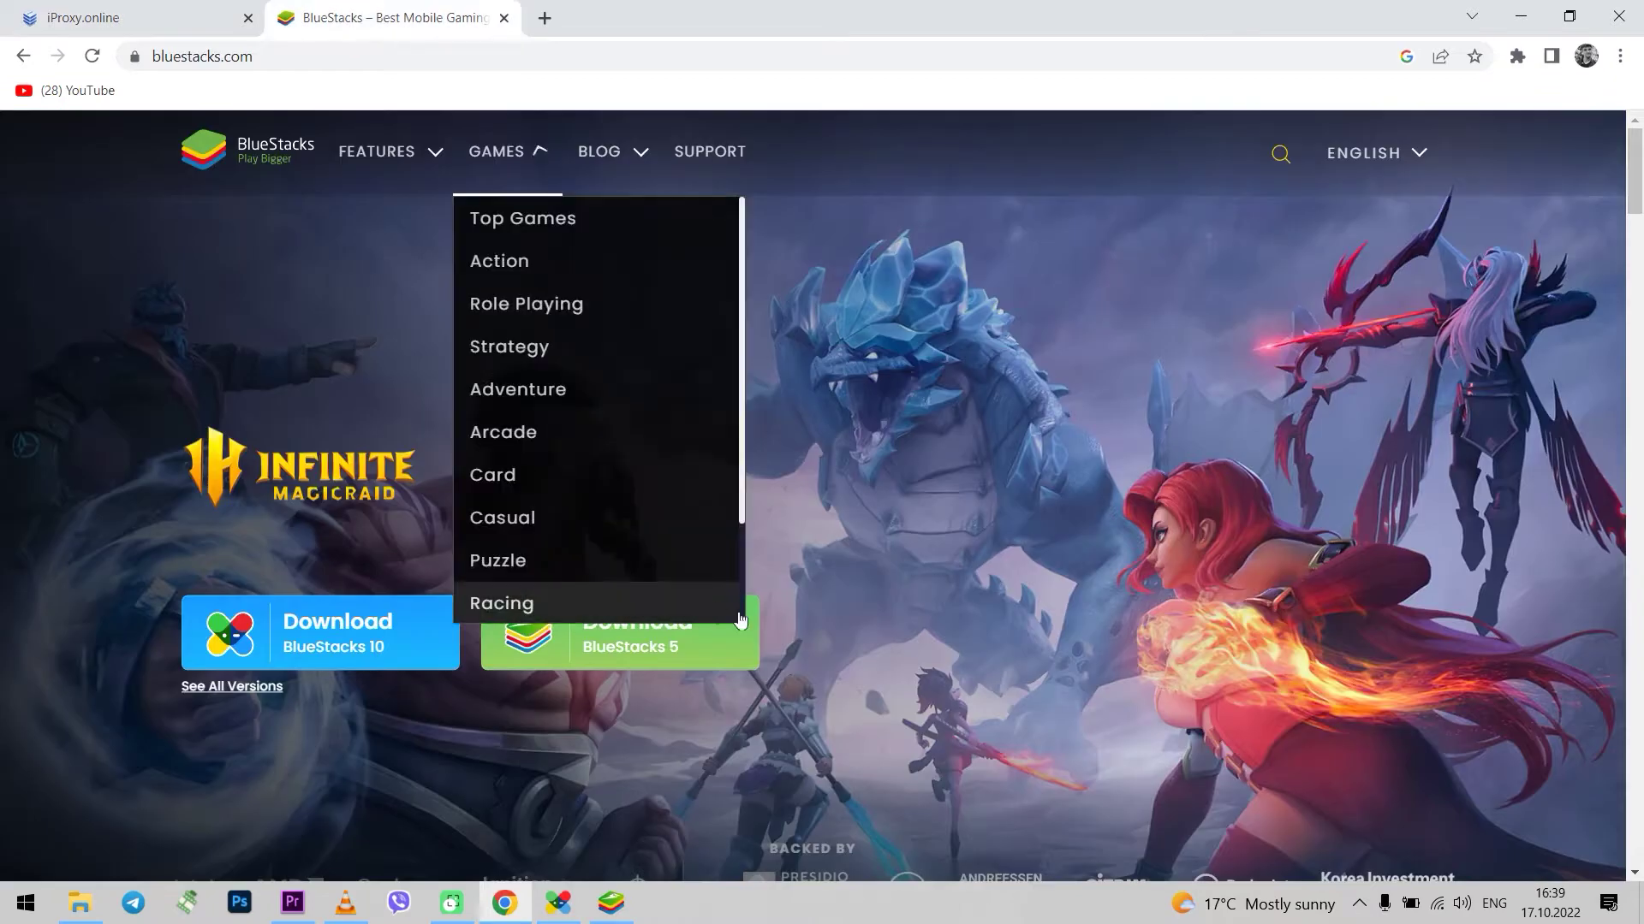
left_click(611, 904)
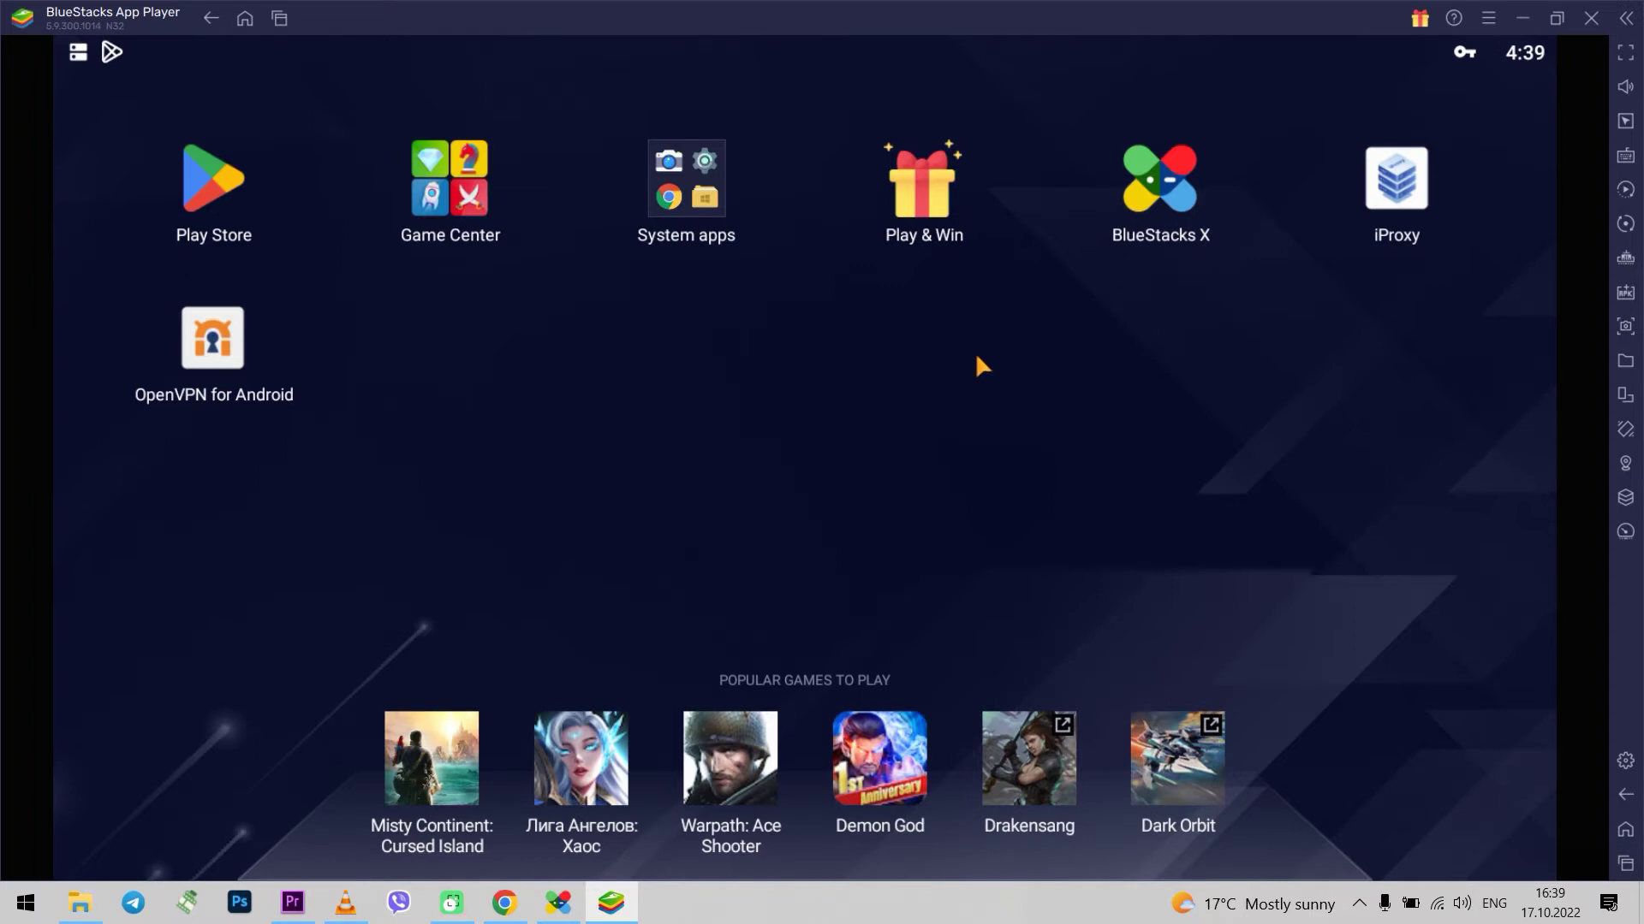
Examine the connections list on the iProxy.online dashboard and the apps installed in BlueStacks.
left_click(504, 903)
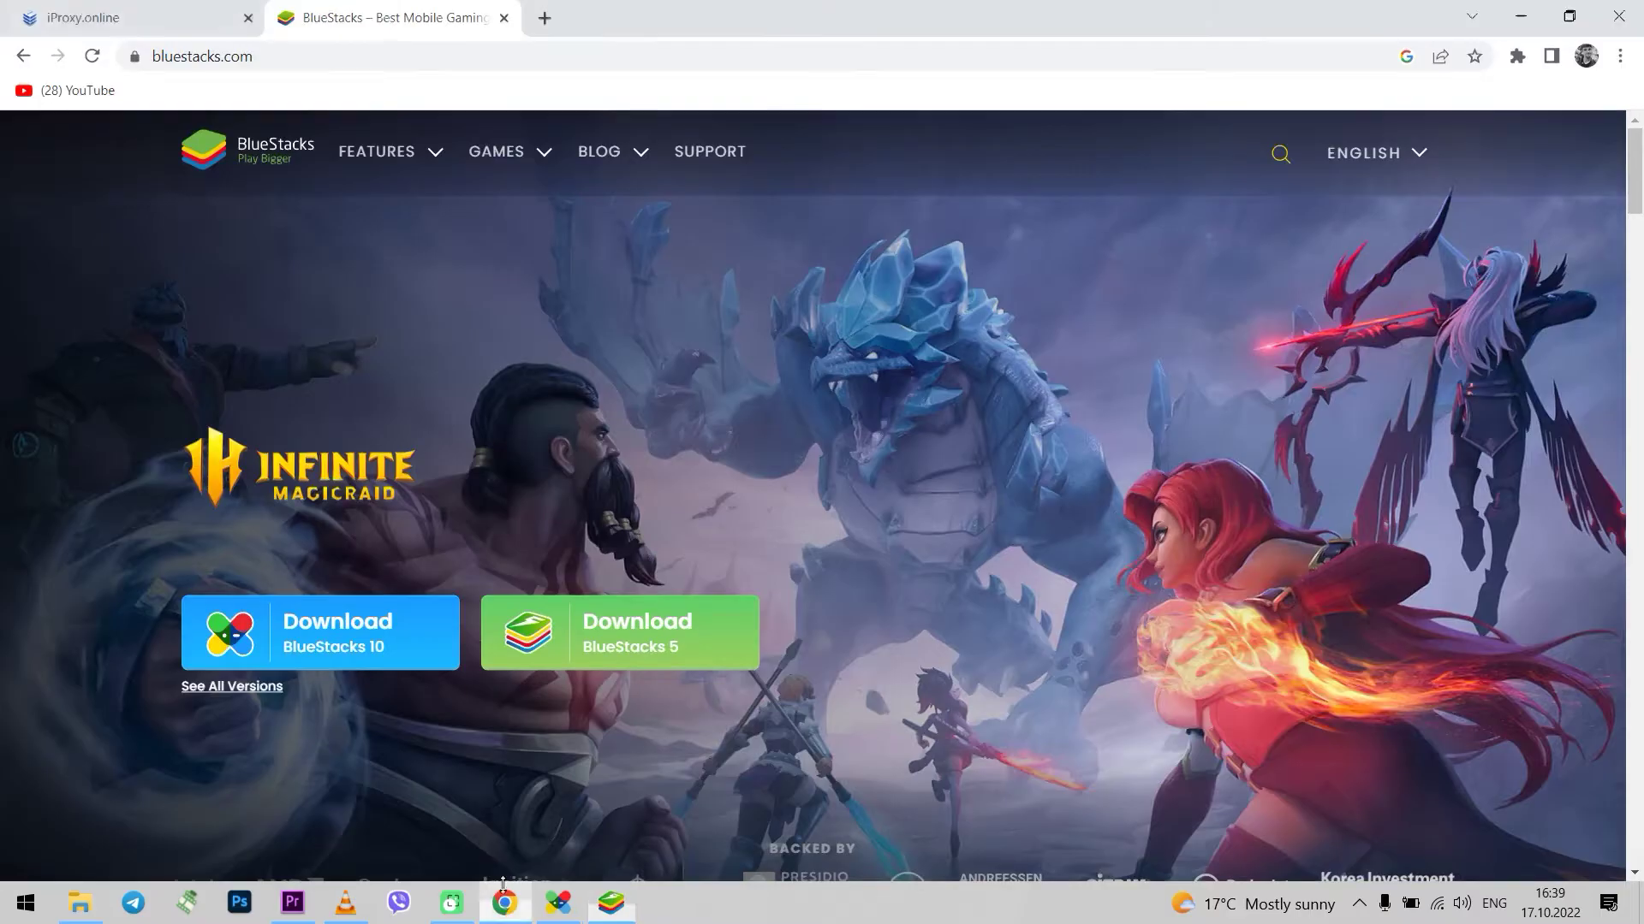
left_click(83, 17)
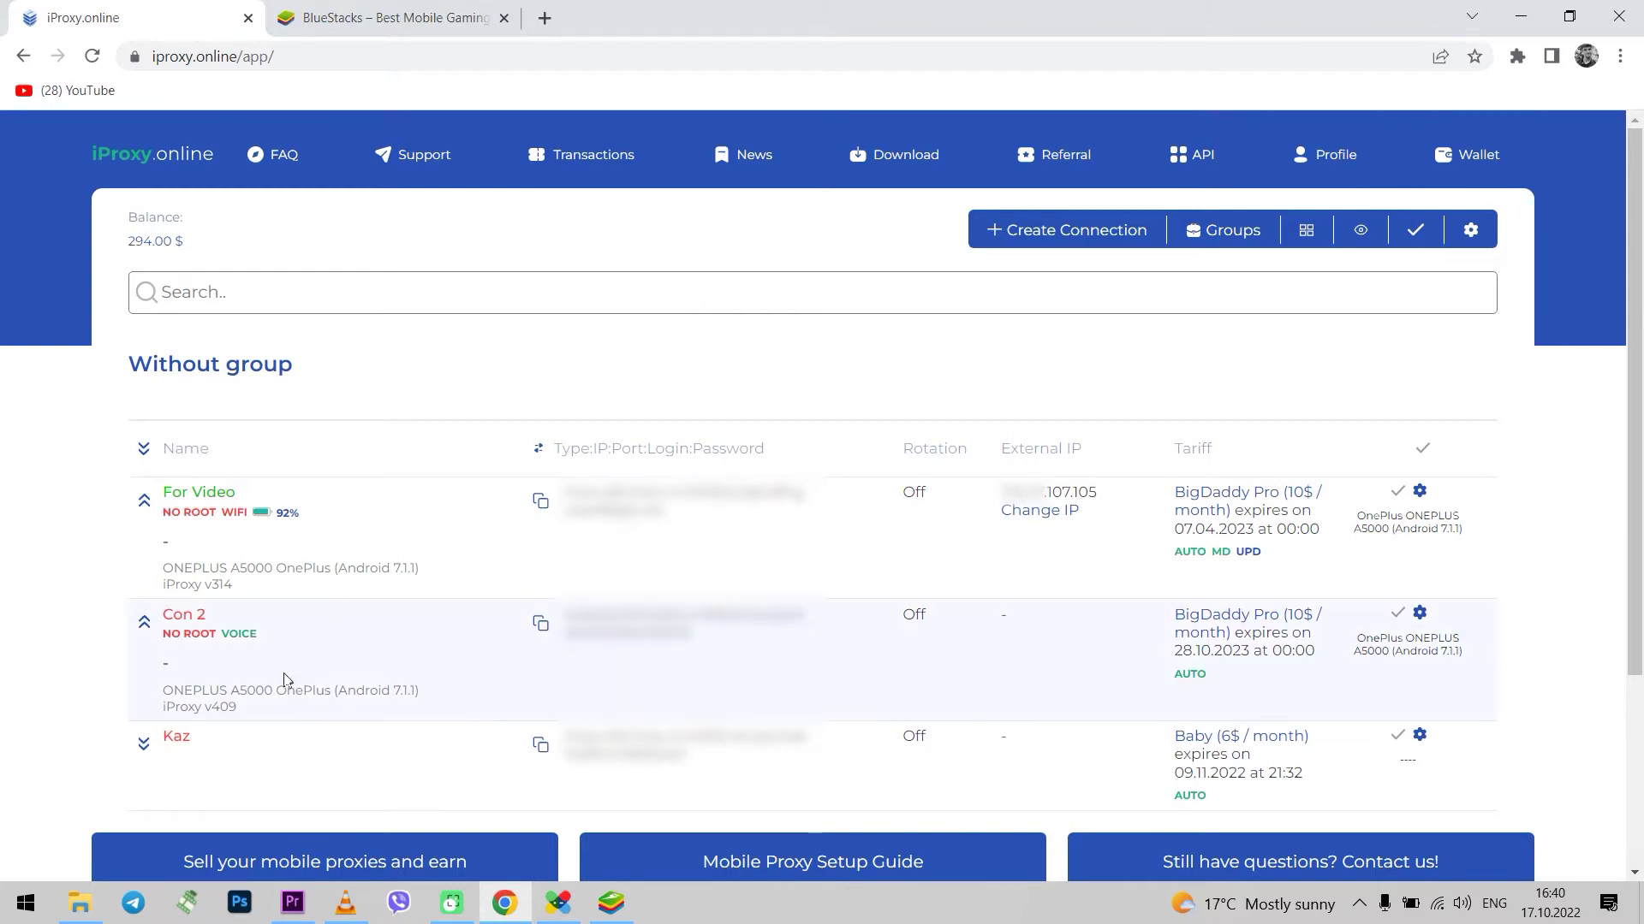
left_click(655, 749)
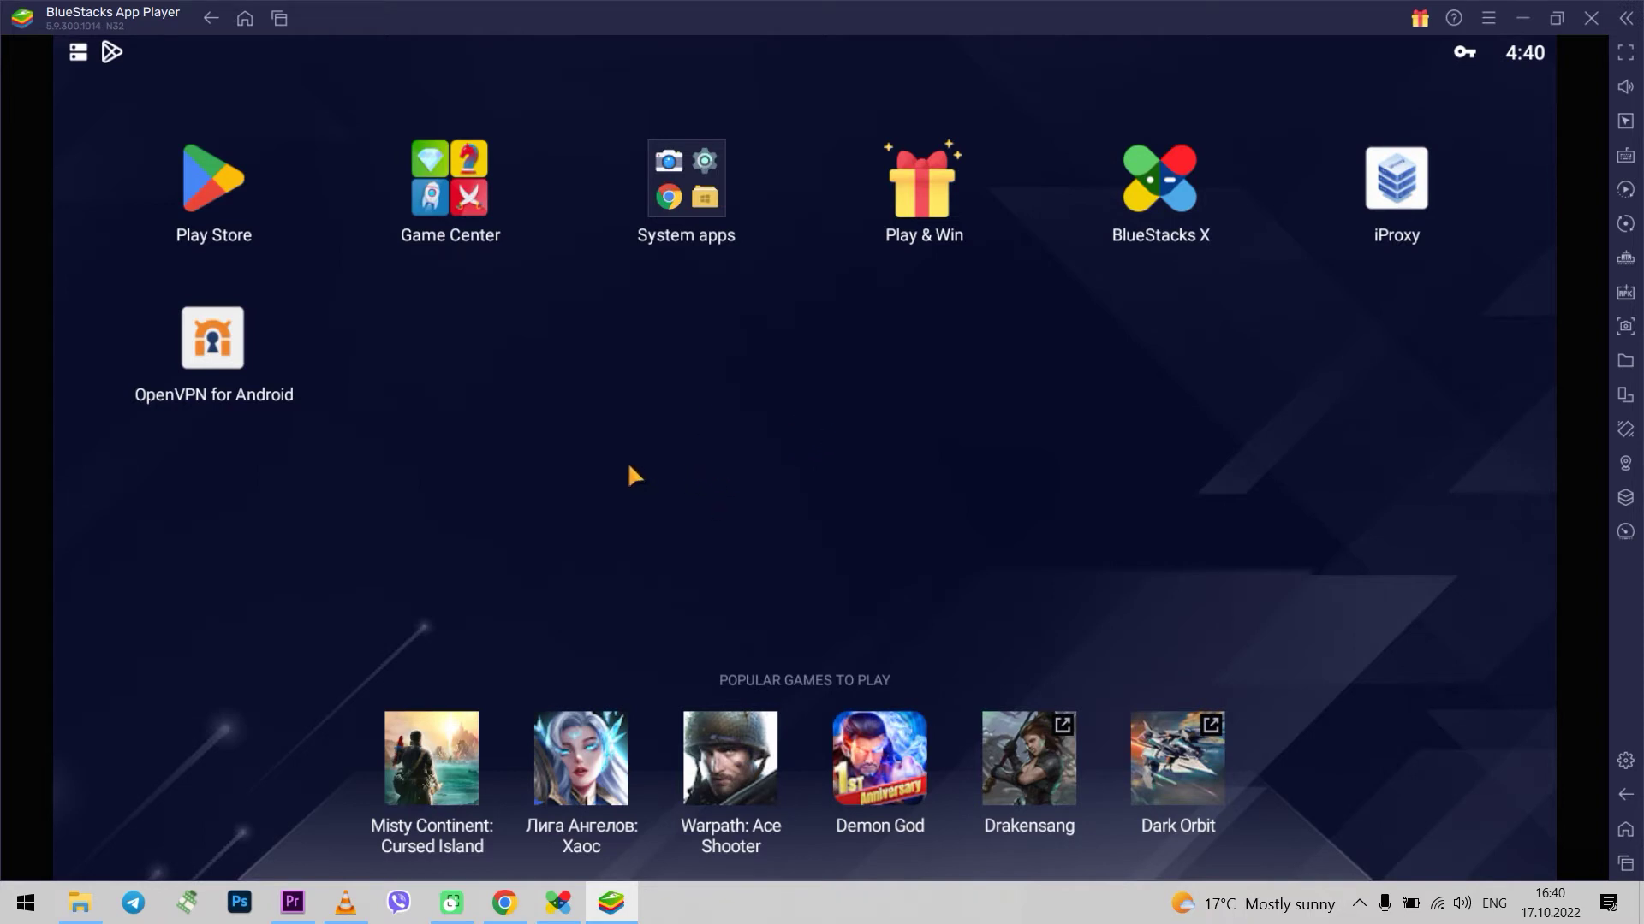
left_click(505, 903)
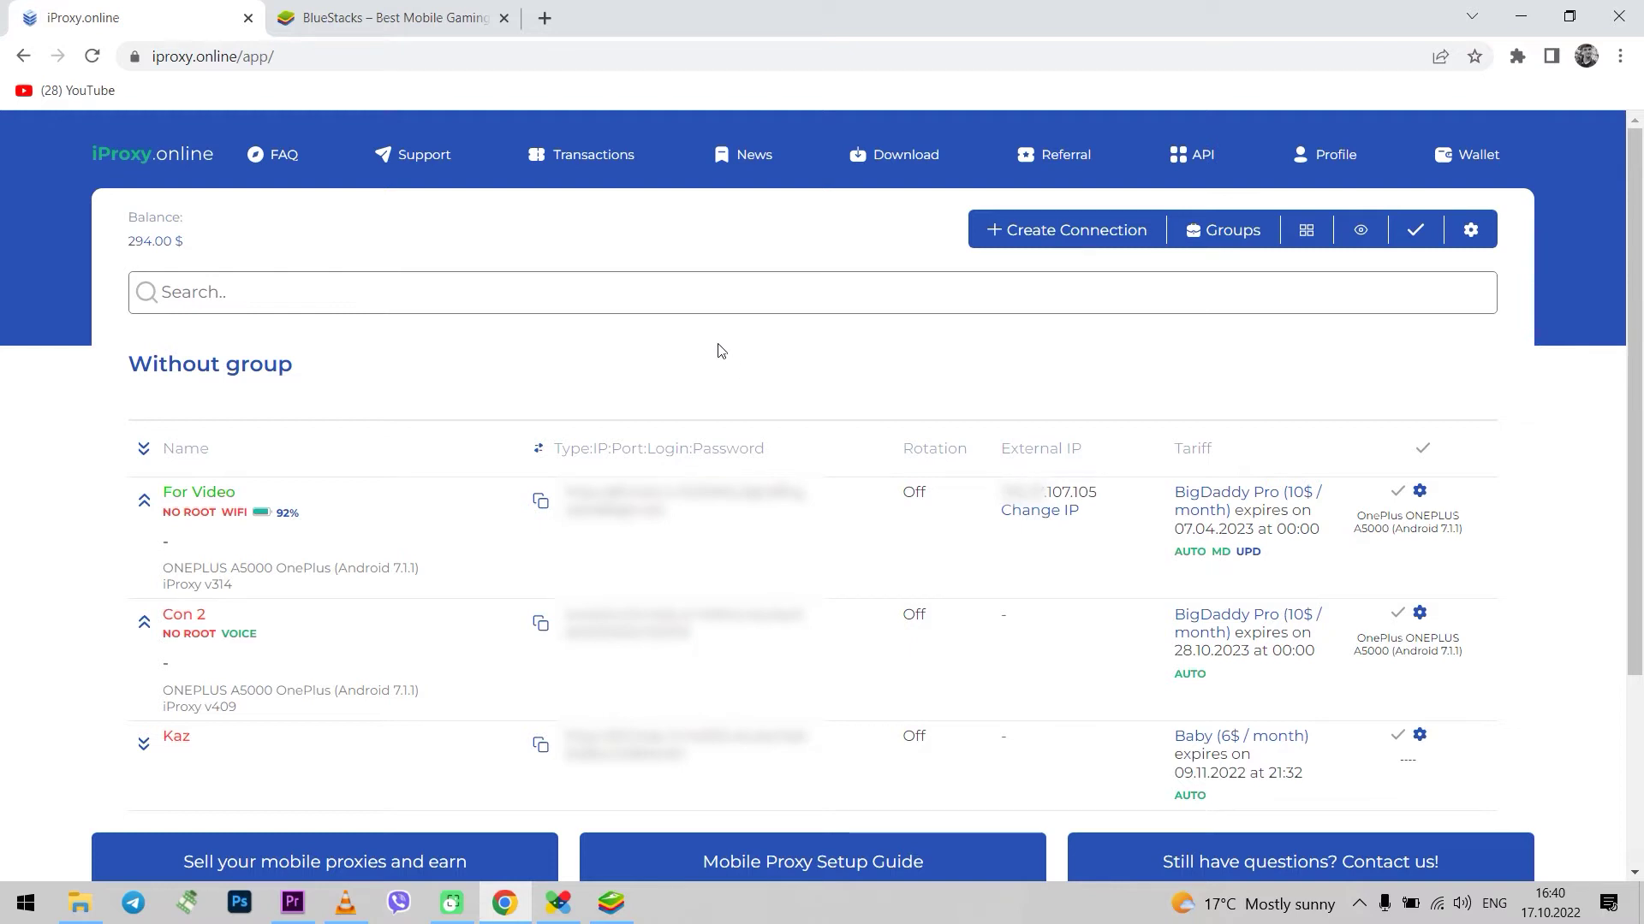
left_click(613, 905)
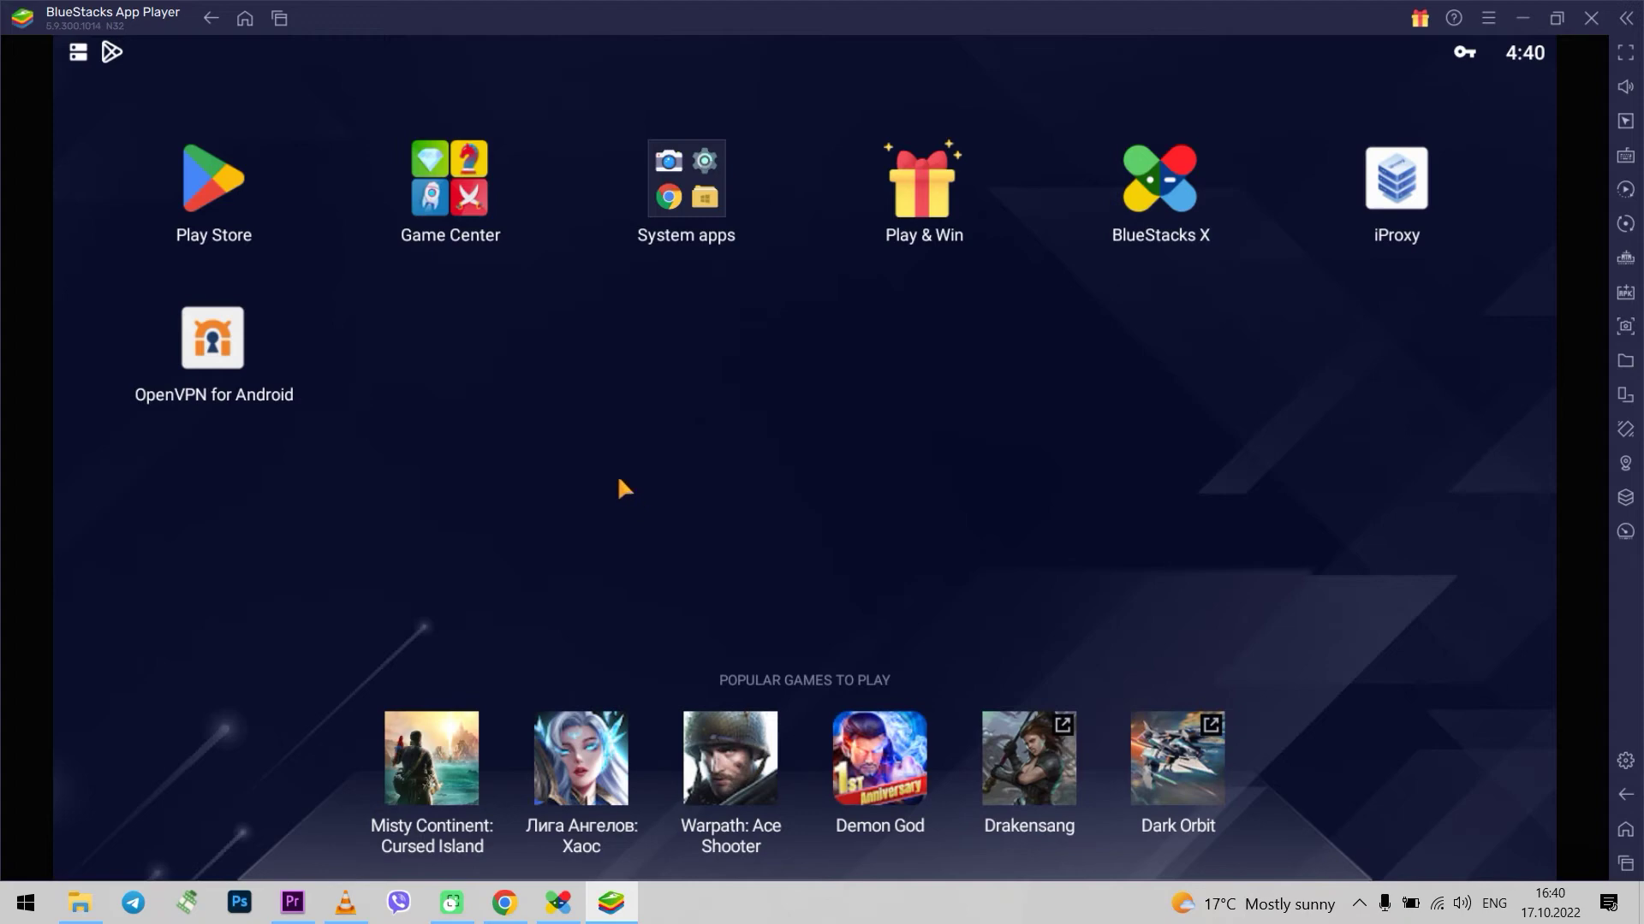
Revisit the BlueStacks website in Chrome, and search the Play Store inside BlueStacks for iproxy.
left_click(504, 903)
left_click(386, 17)
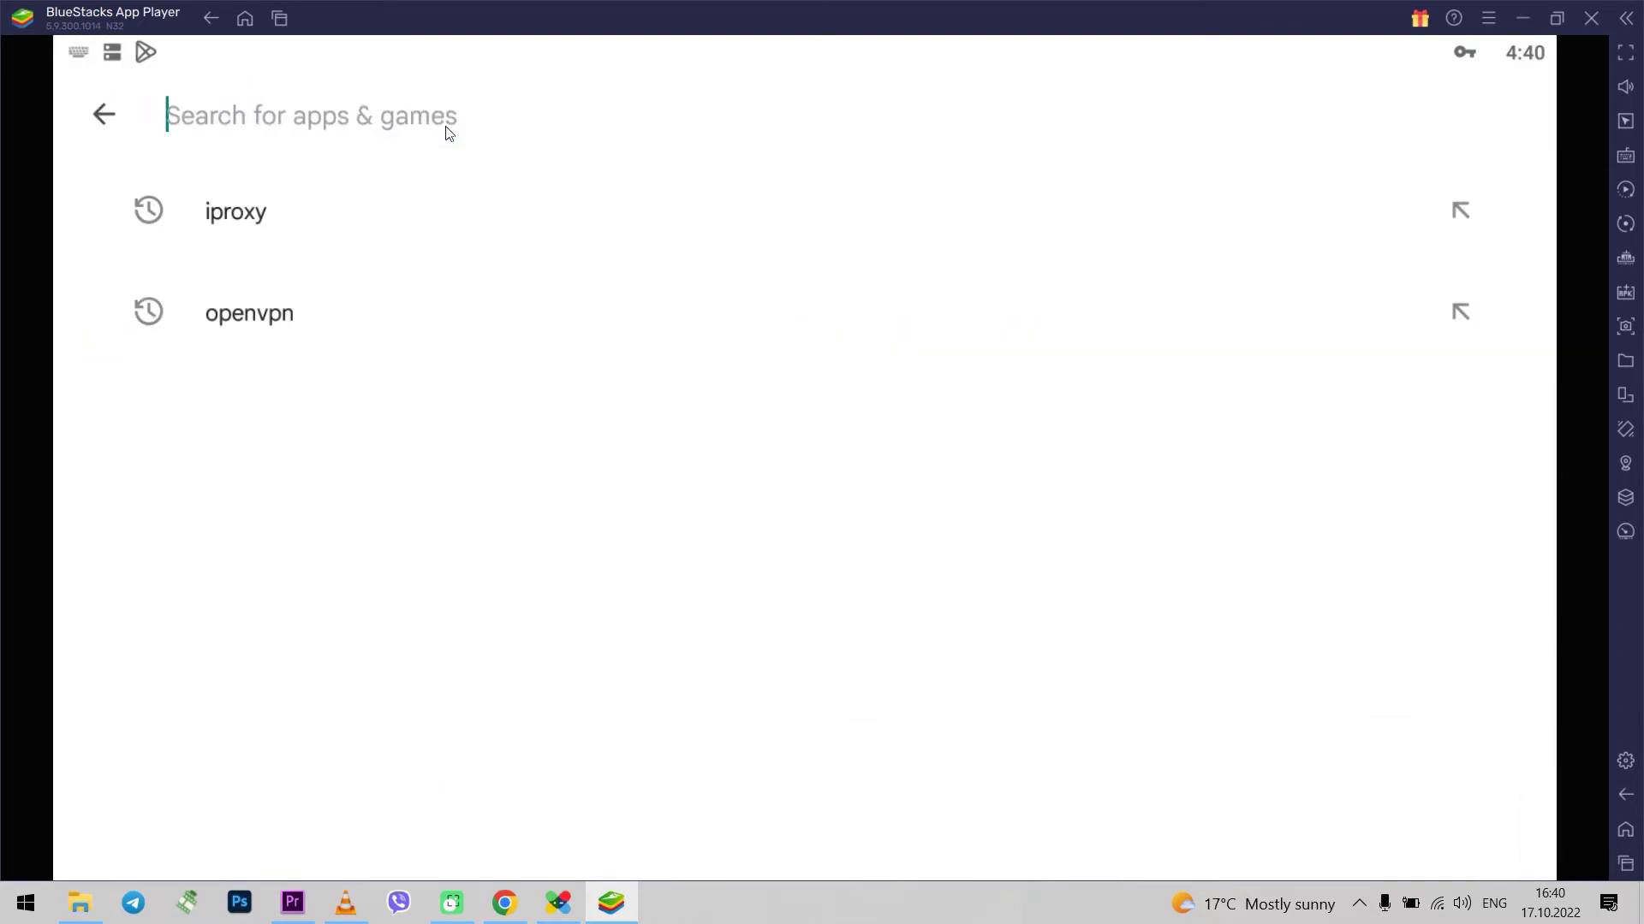
left_click(253, 228)
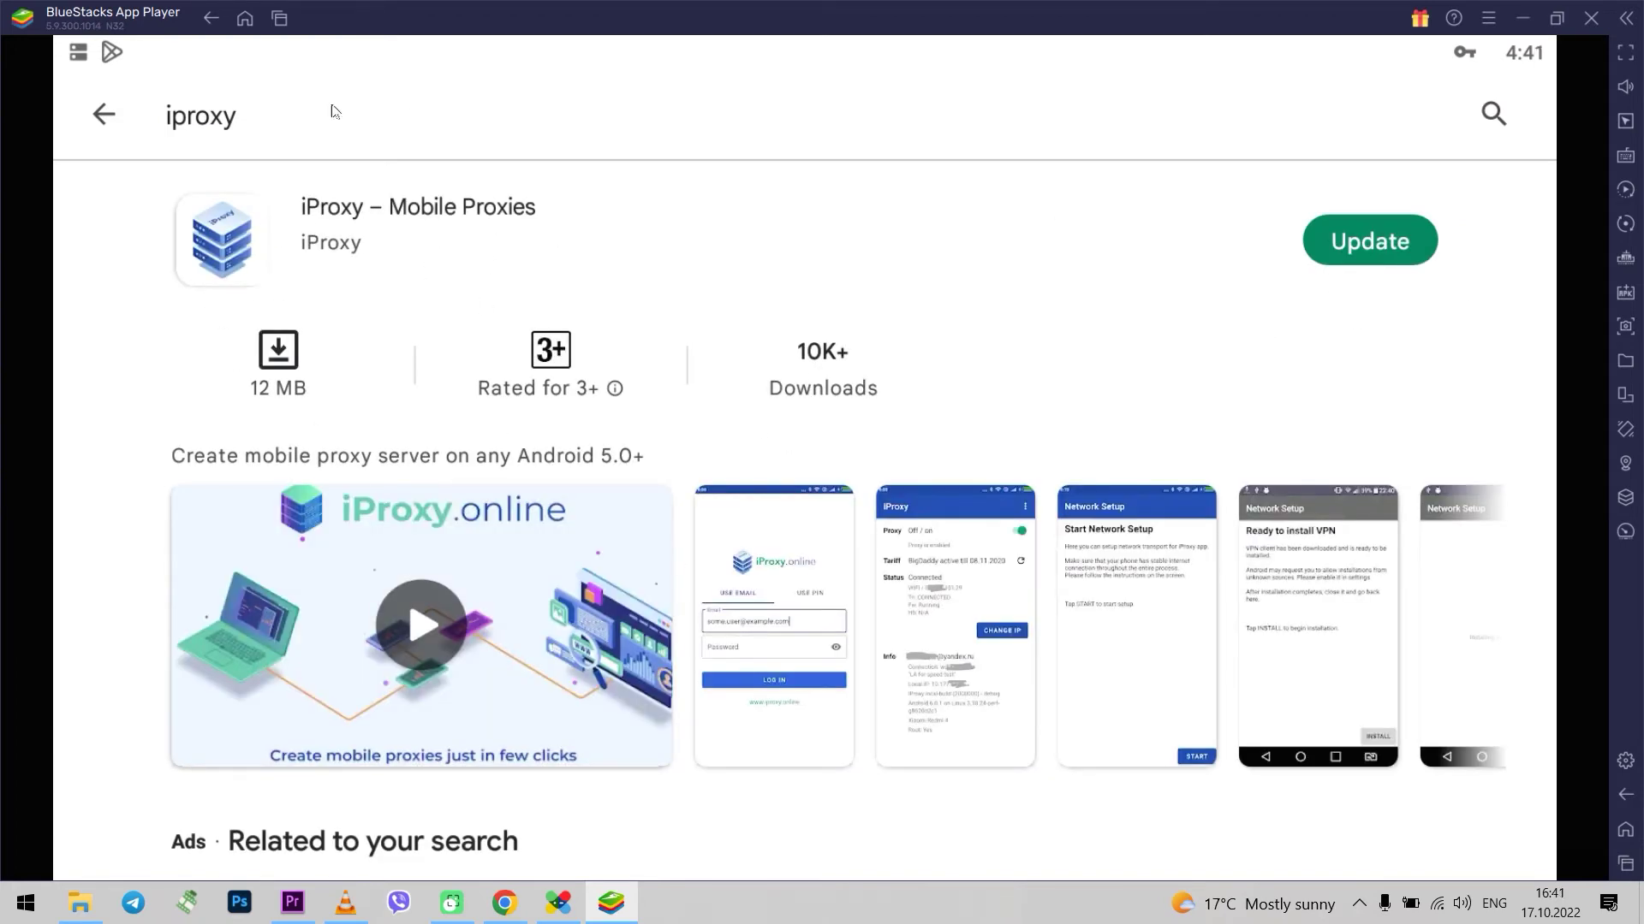
Open the iProxy app from the BlueStacks home screen to view its proxy status, and return to the iProxy.online dashboard in Chrome.
left_click(244, 21)
left_click(1402, 193)
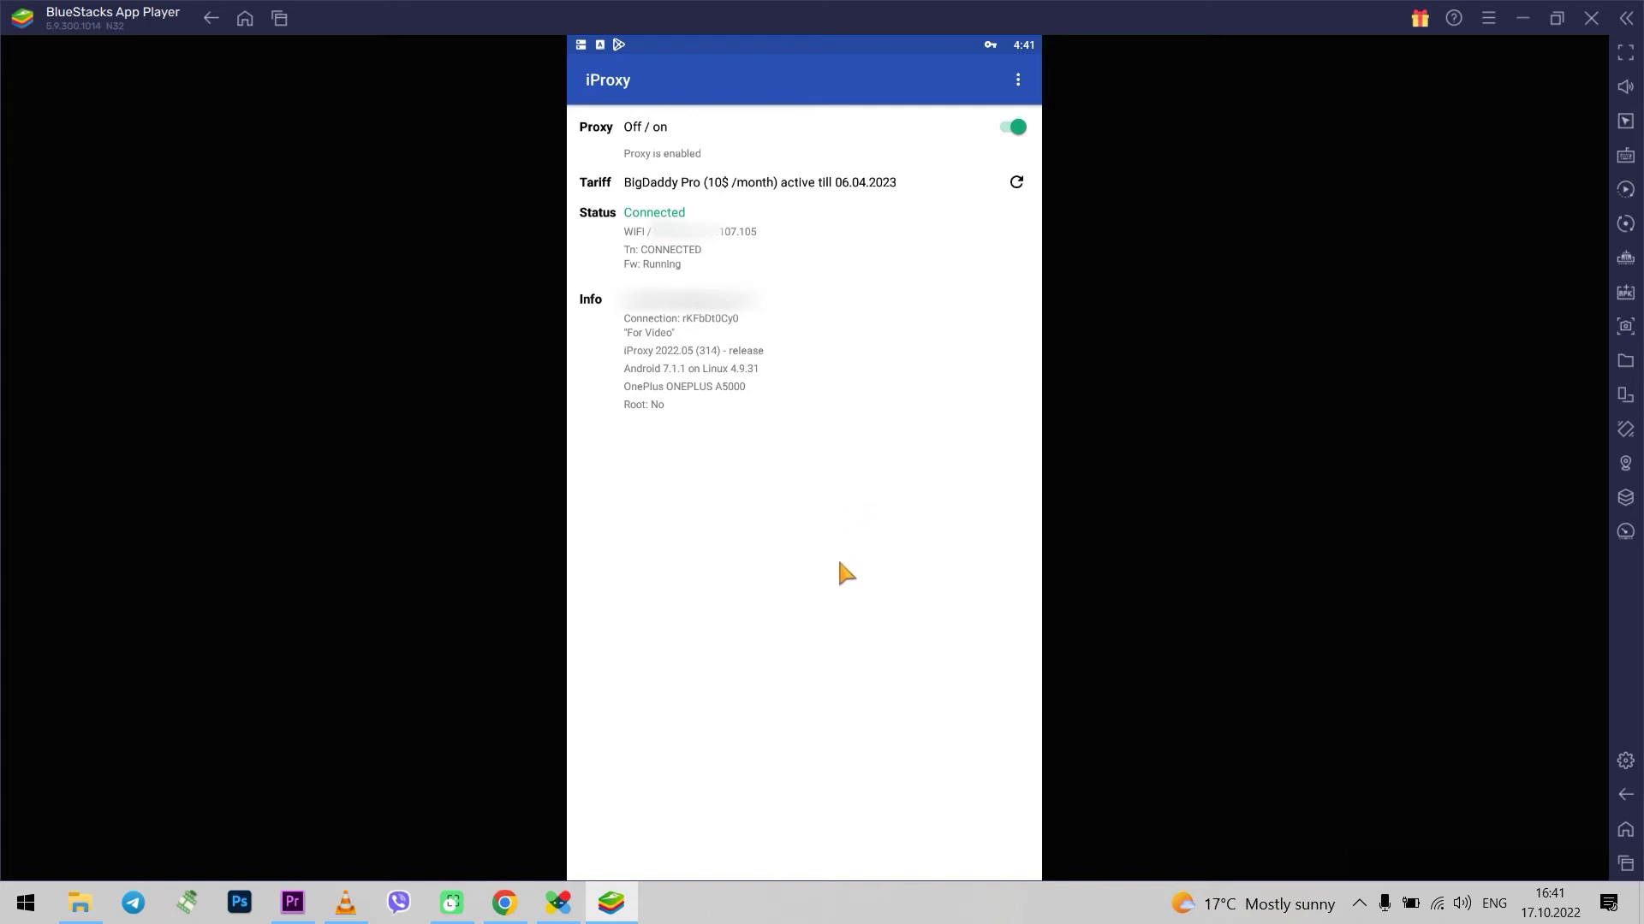
left_click(504, 904)
left_click(147, 11)
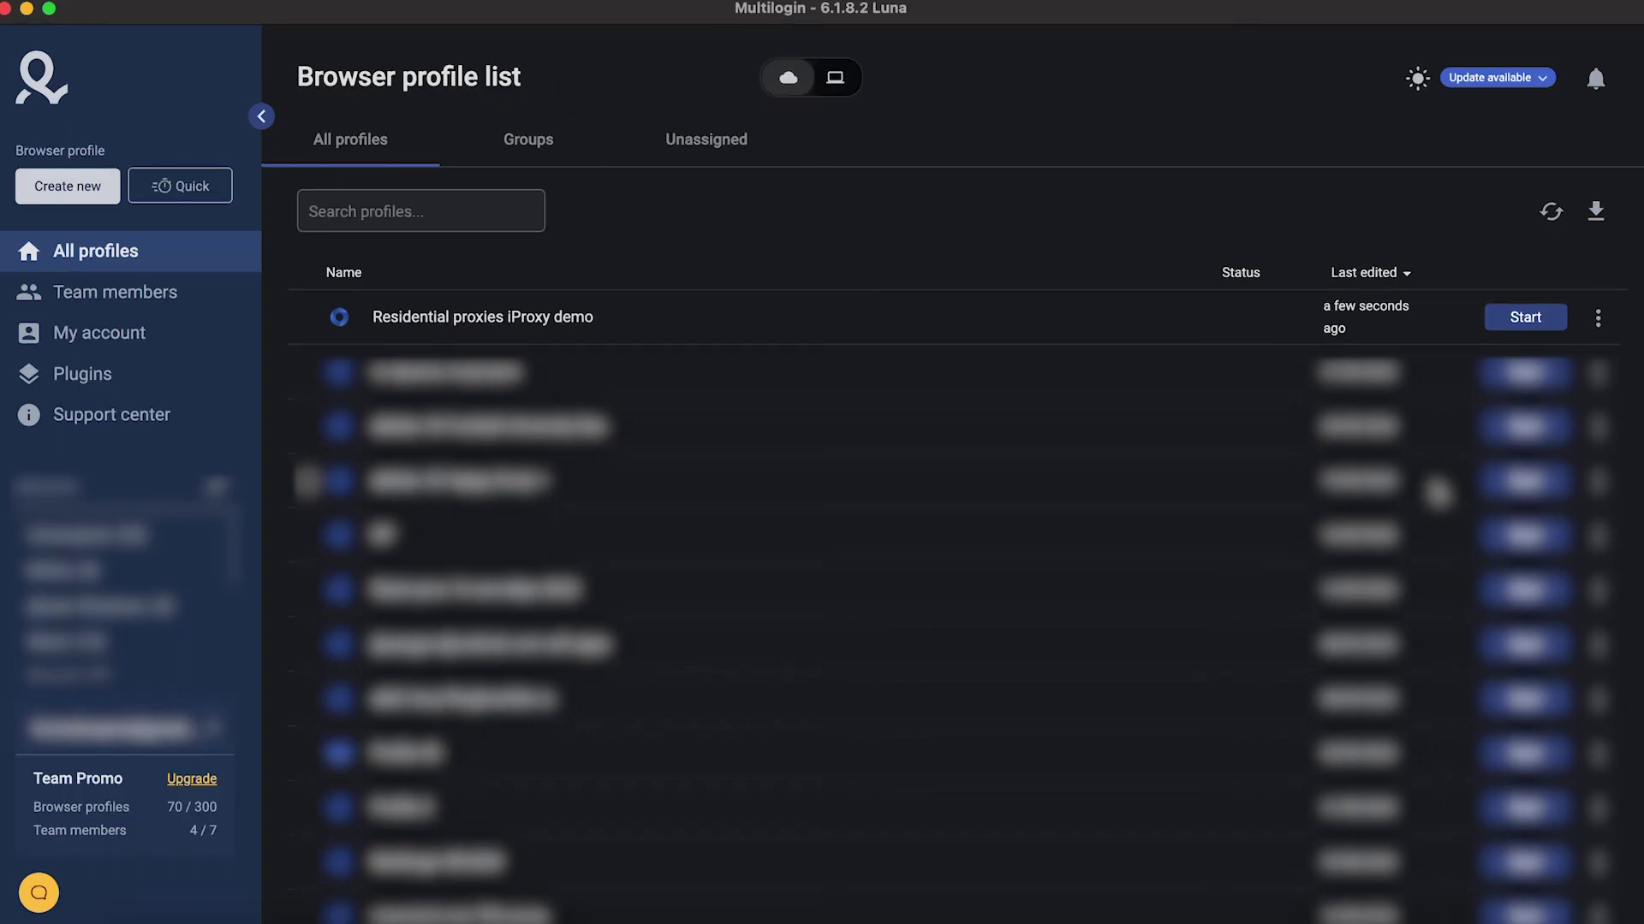
In Multilogin, test the HTTP proxy of the "Residential proxies iProxy demo" profile and save the profile update.
left_click(1598, 317)
left_click(1558, 364)
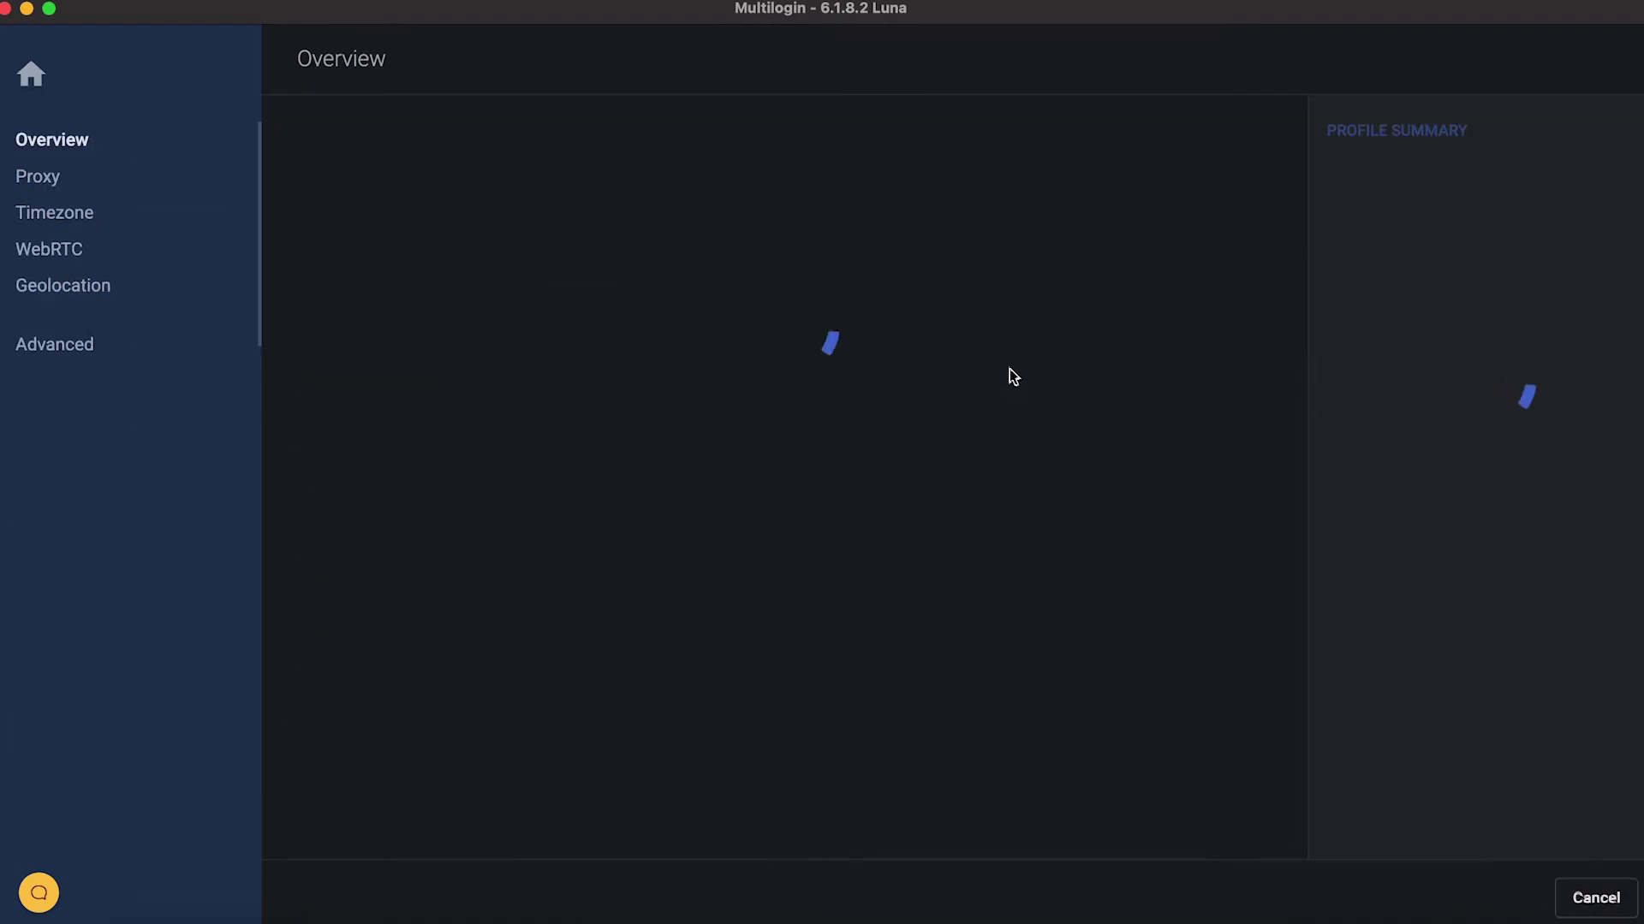
left_click(415, 372)
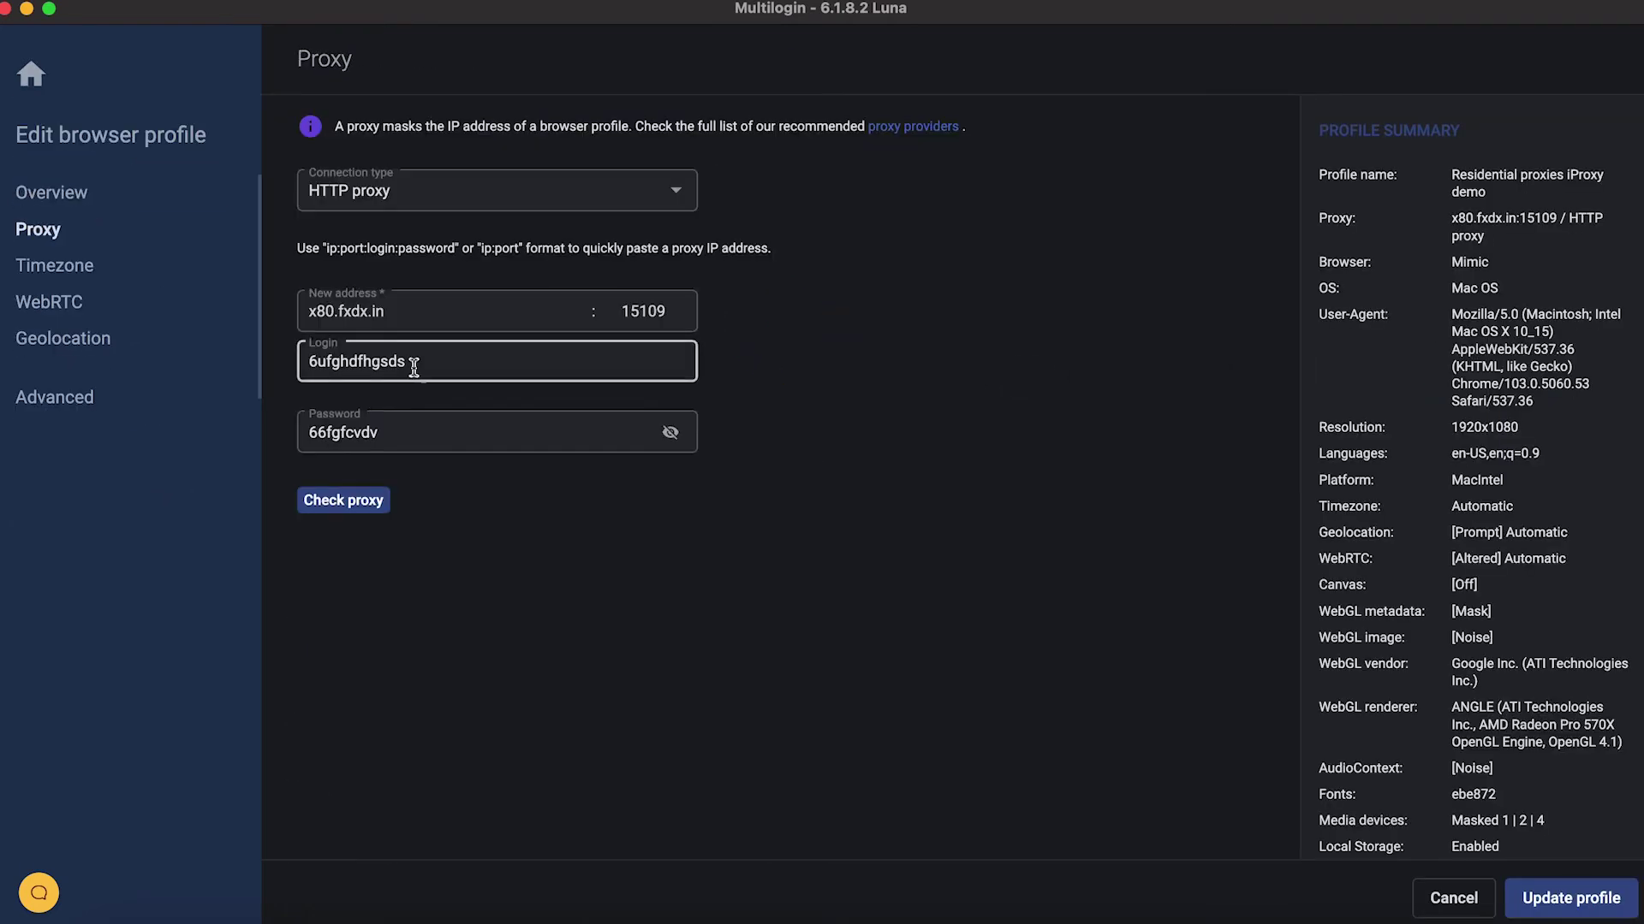
left_click(342, 497)
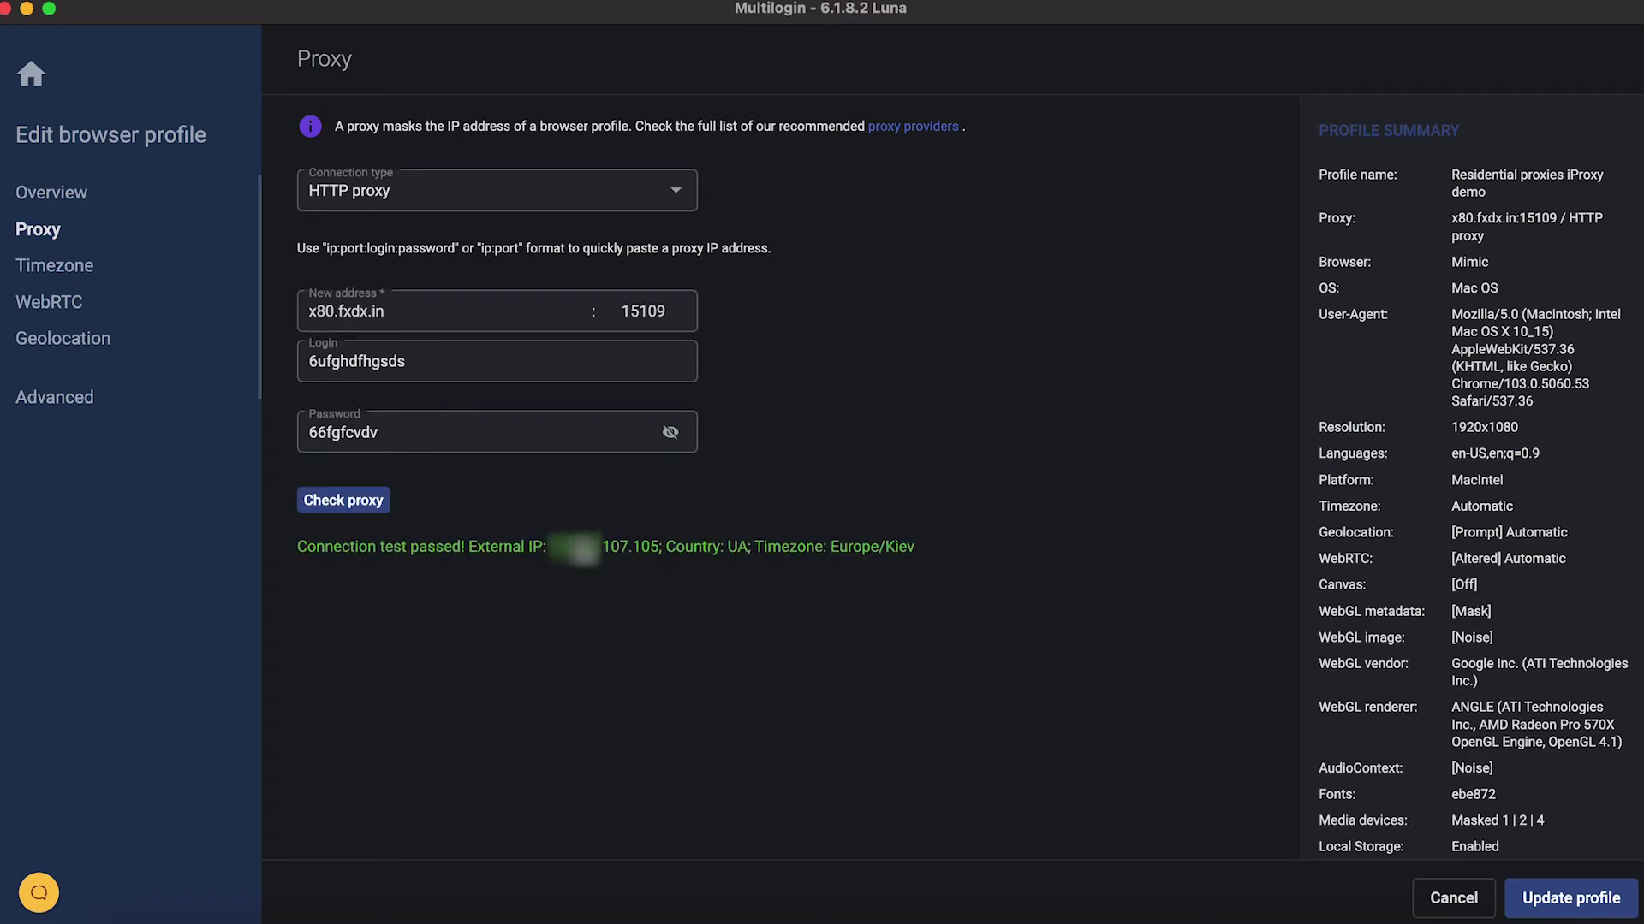
left_click(1575, 897)
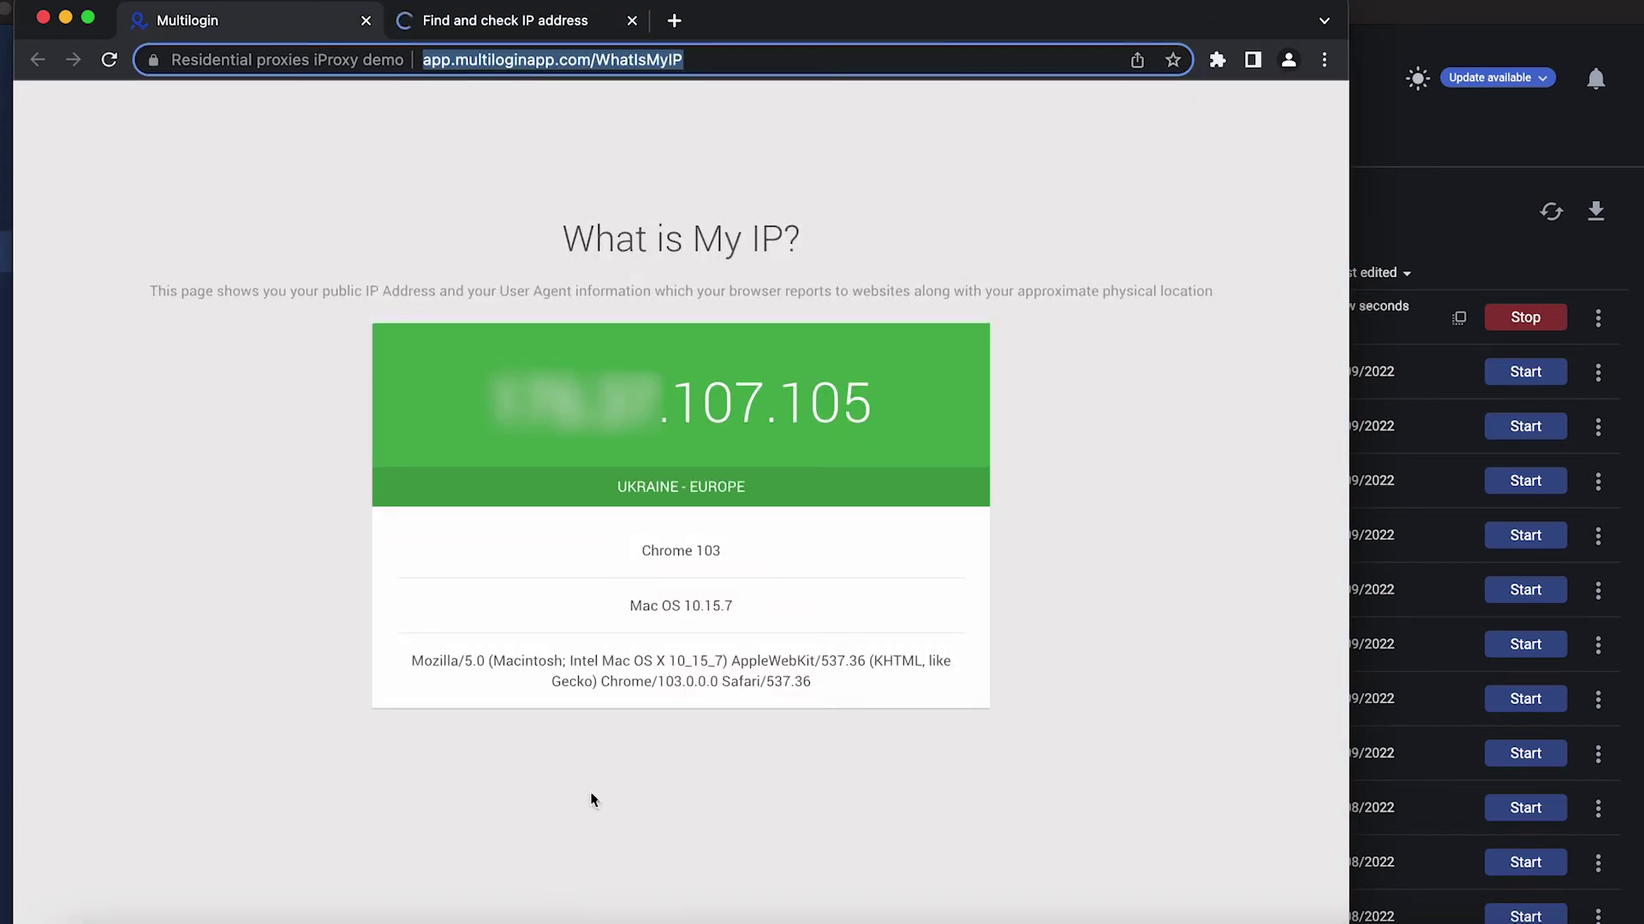
Check the profile browser's IP address on whoer.net and minimize its window.
left_click(543, 916)
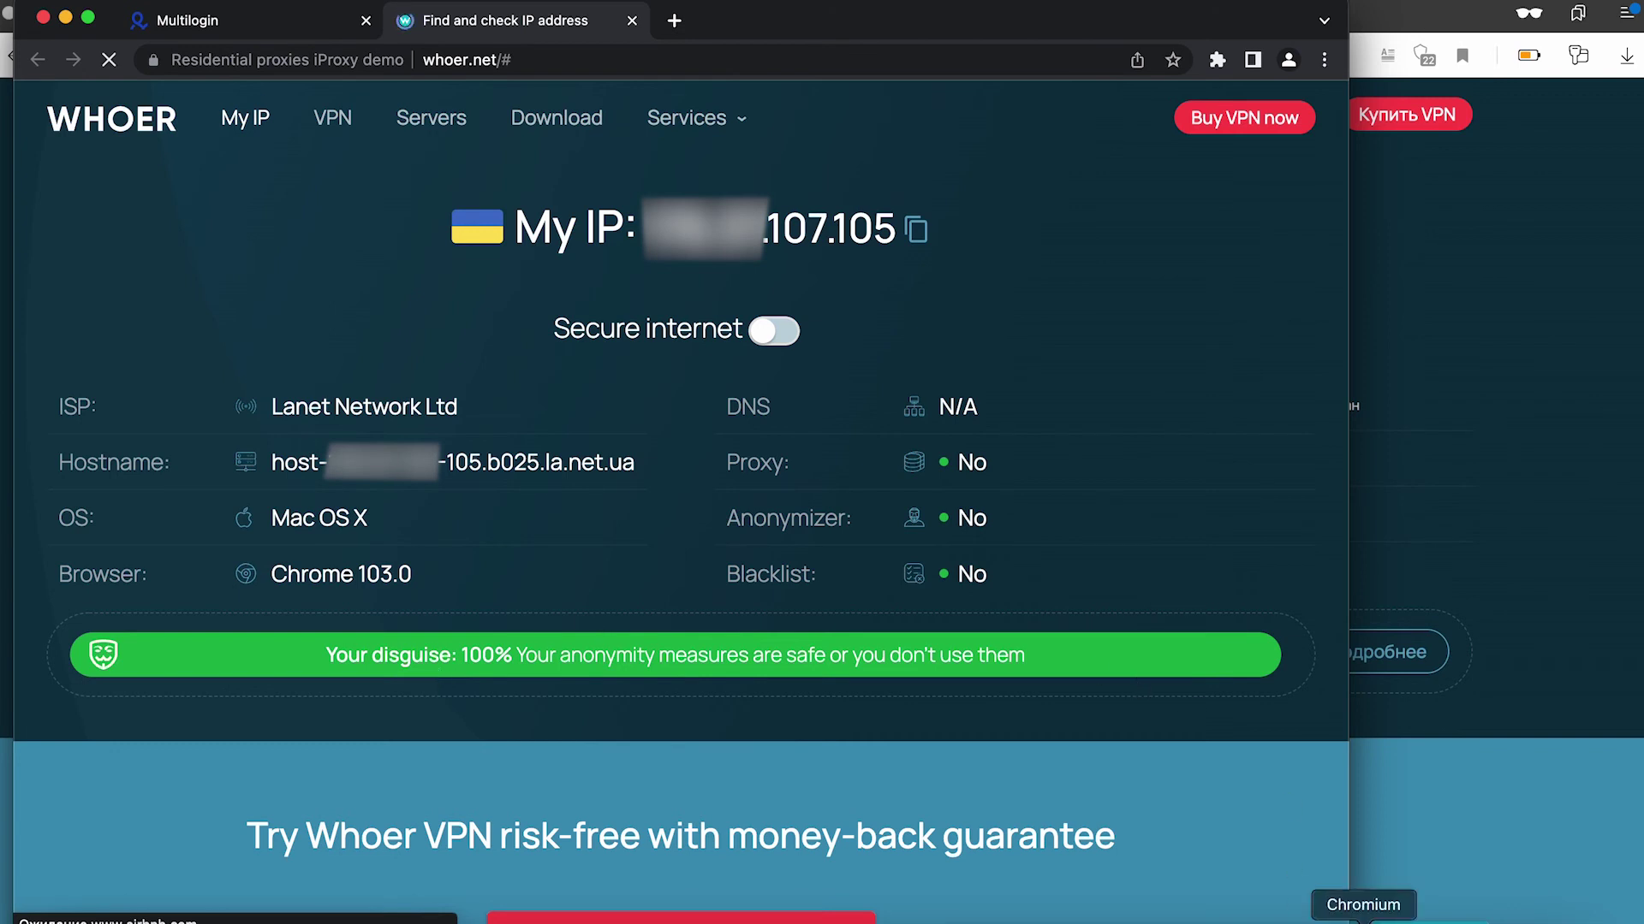
key("super+m")
Browse the affsecret.com homepage in Chrome, examining its blogs, case studies, getting started and guides sections.
left_click(113, 54)
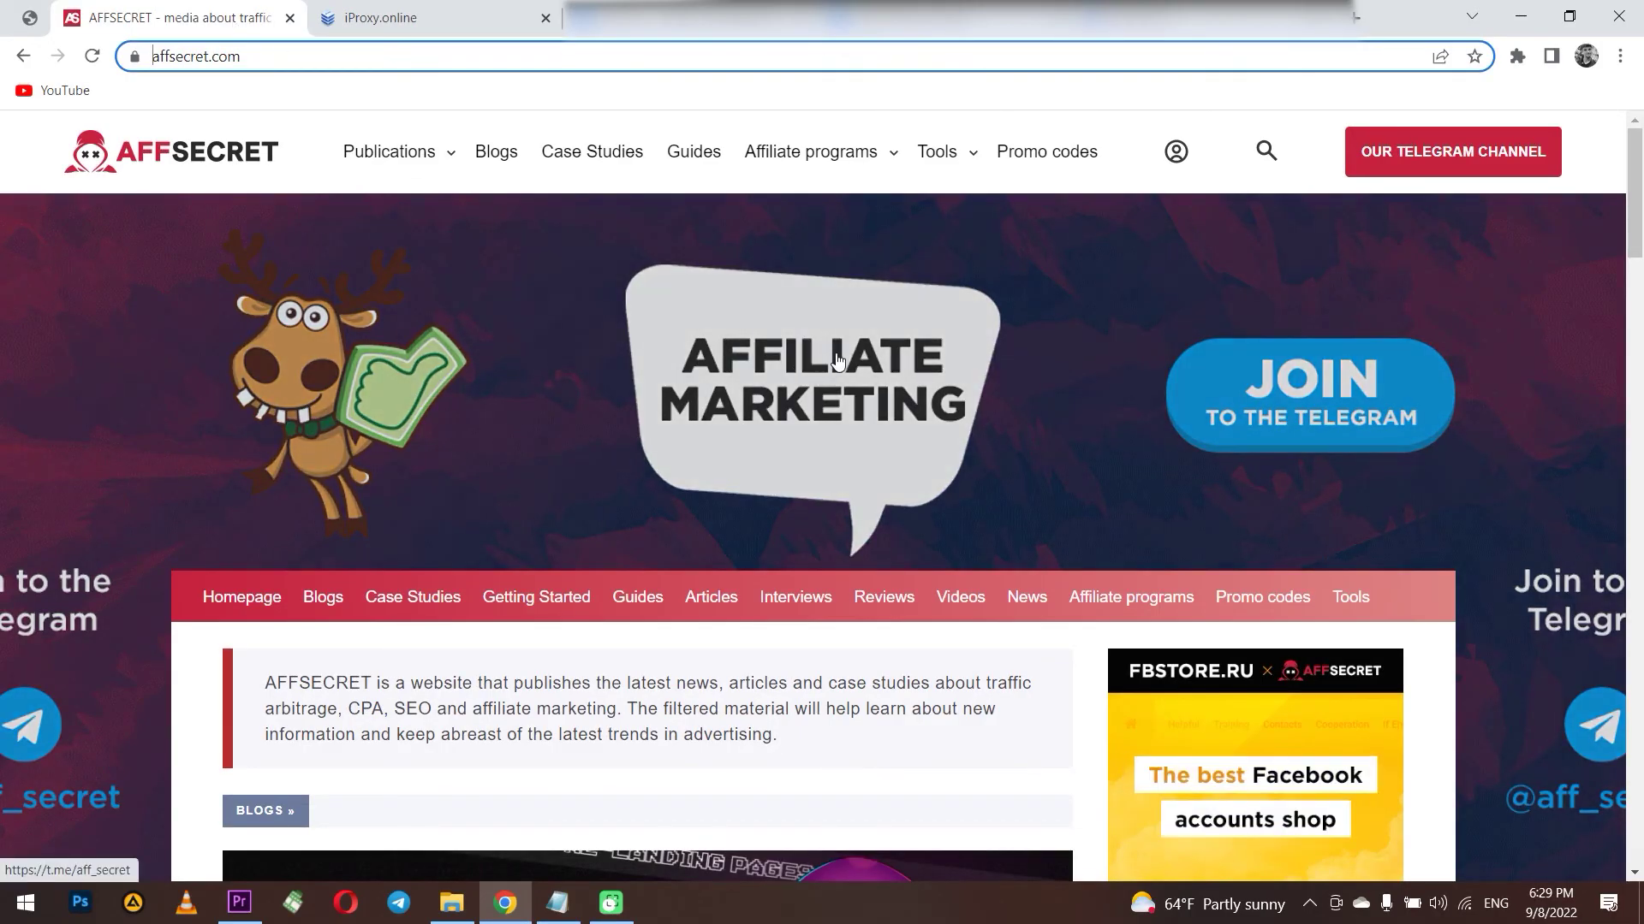
scroll(837, 360, "down", 2)
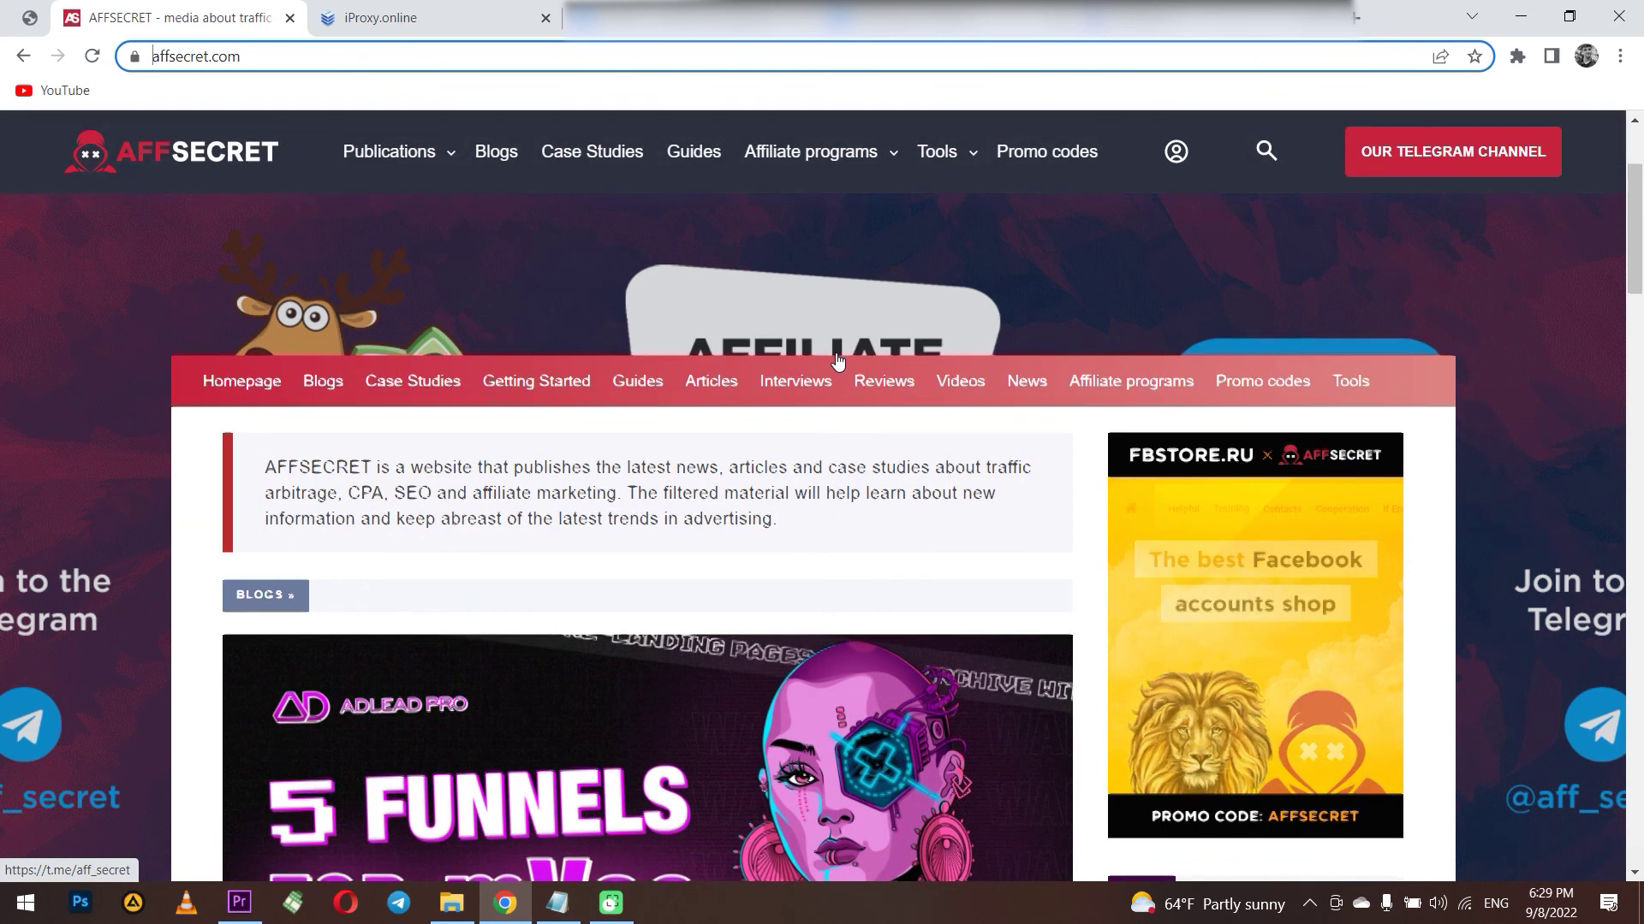
scroll(837, 359, "down", 3)
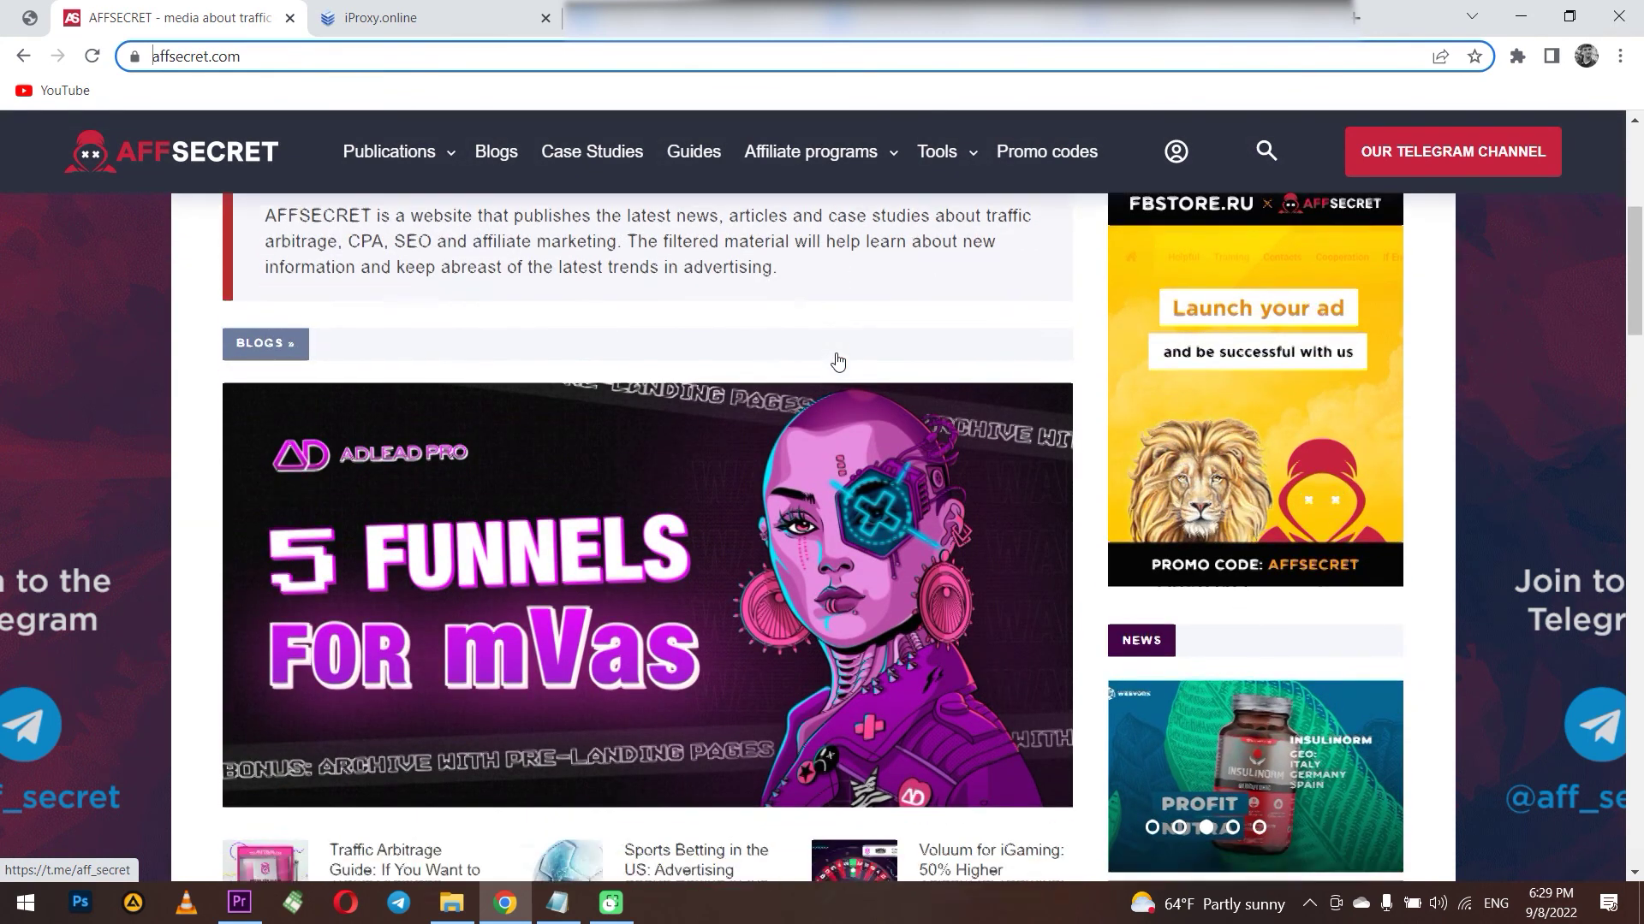
scroll(837, 362, "down", 2)
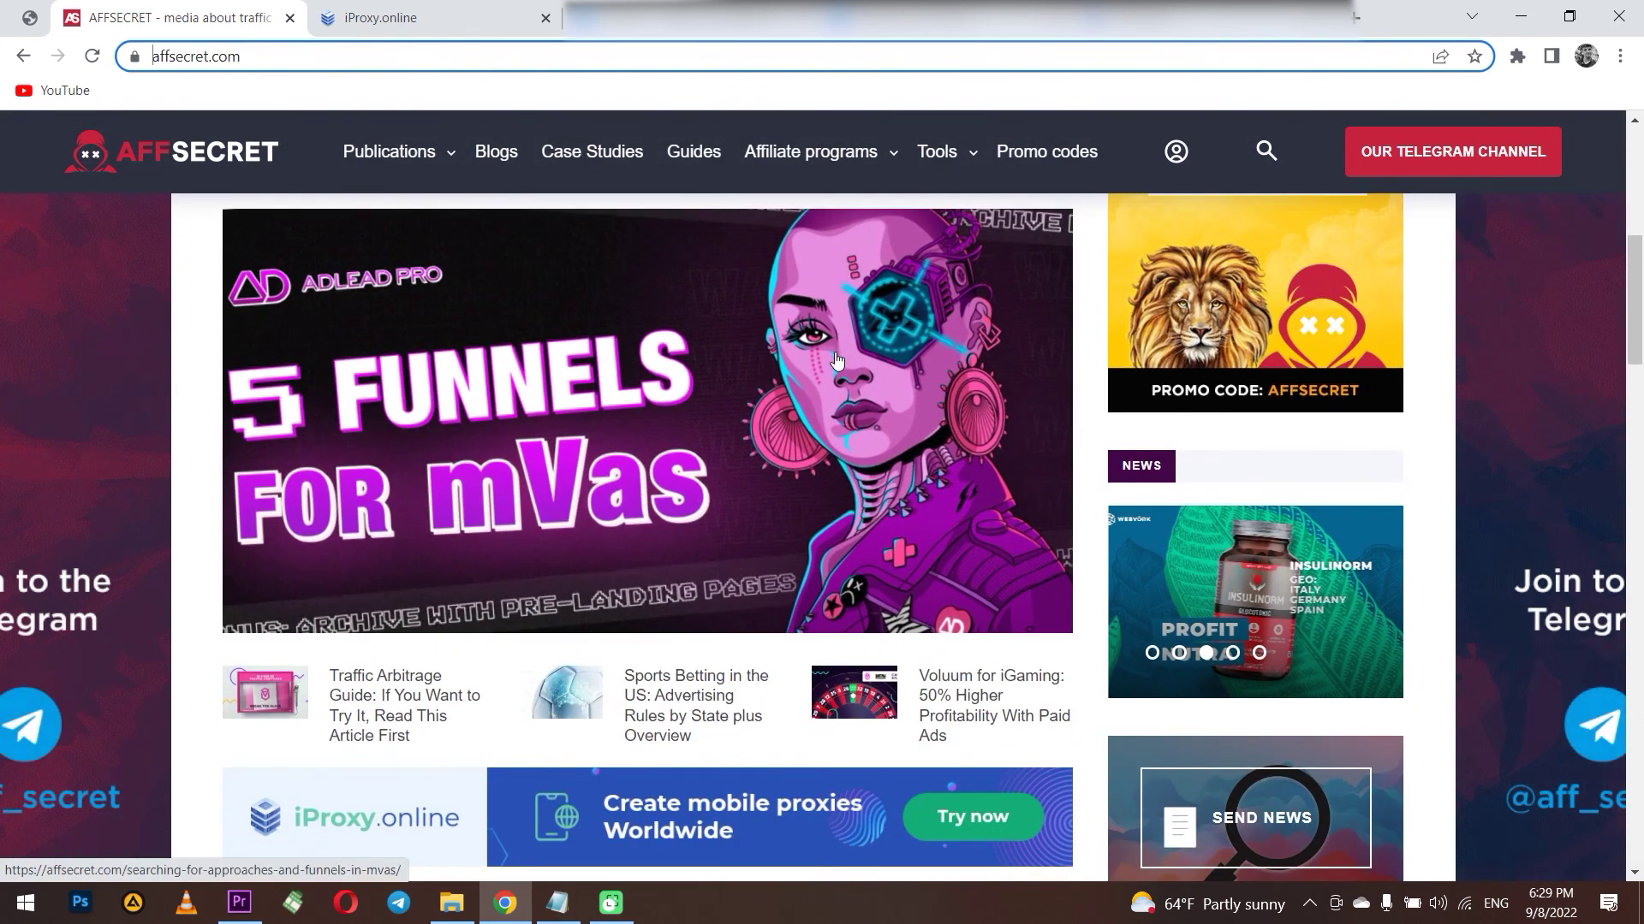
scroll(837, 360, "down", 2)
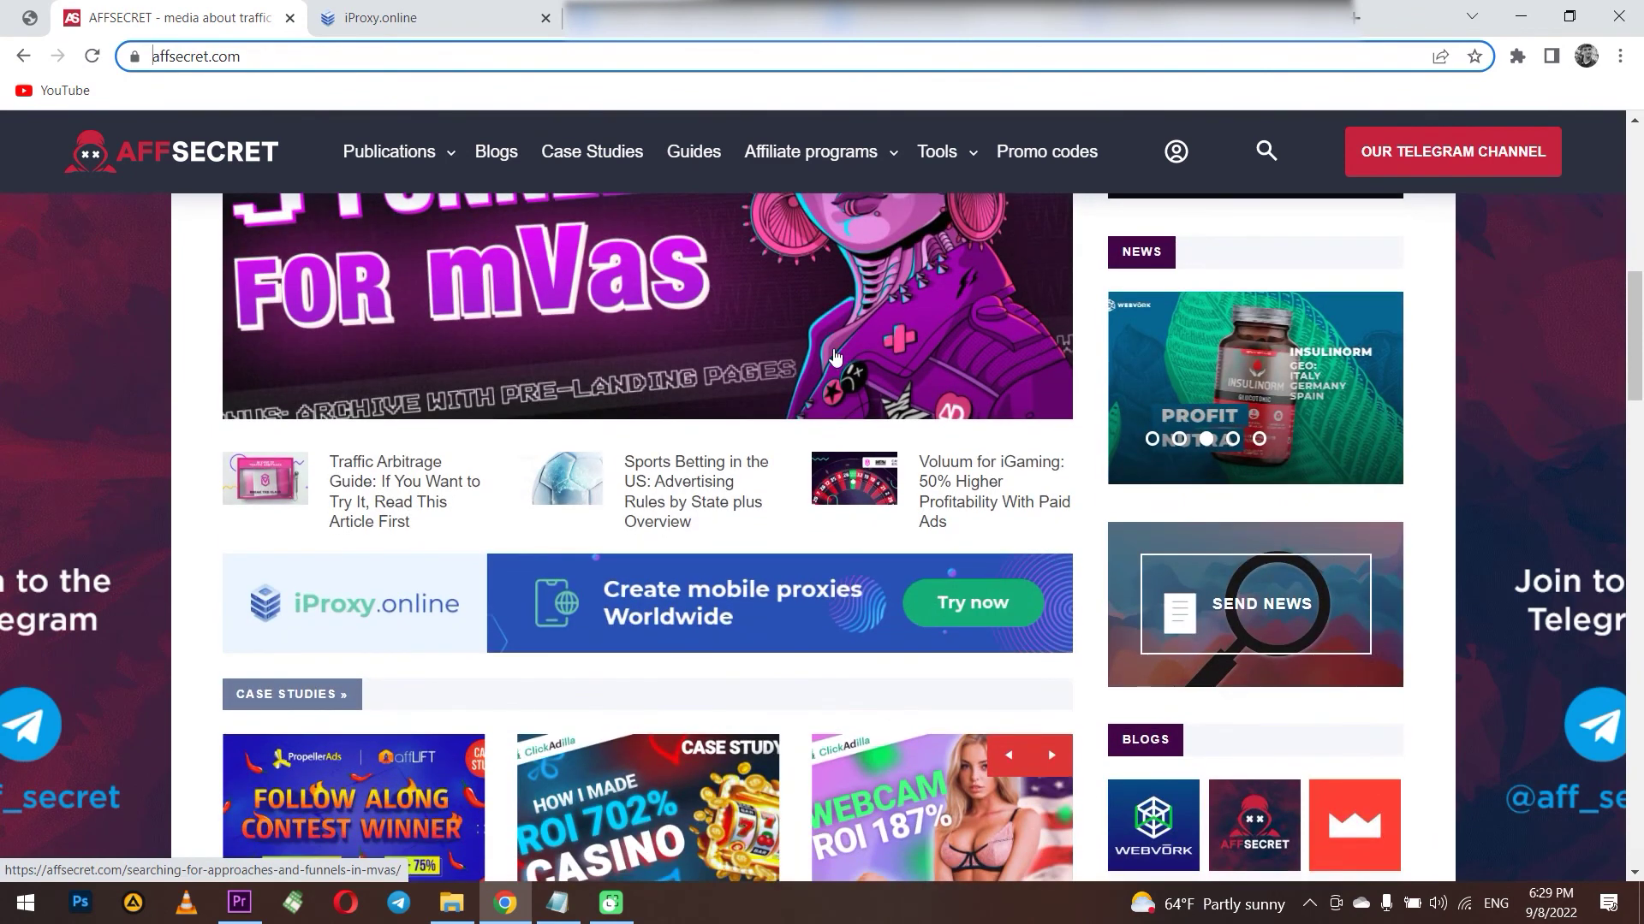
scroll(835, 356, "down", 3)
scroll(835, 357, "down", 3)
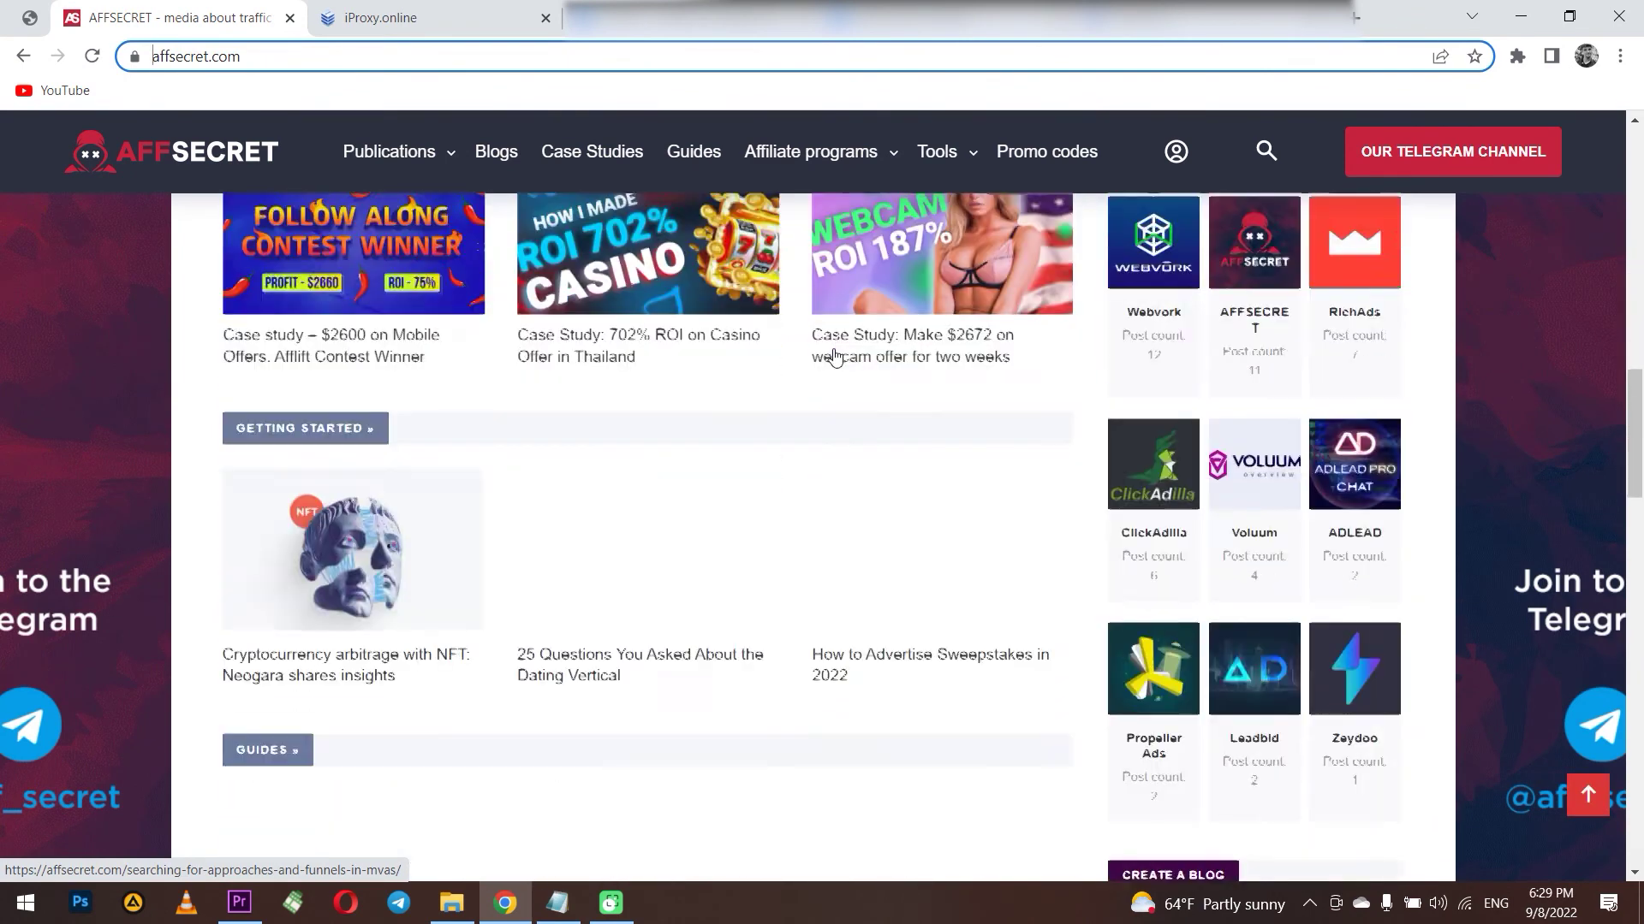
scroll(835, 356, "down", 3)
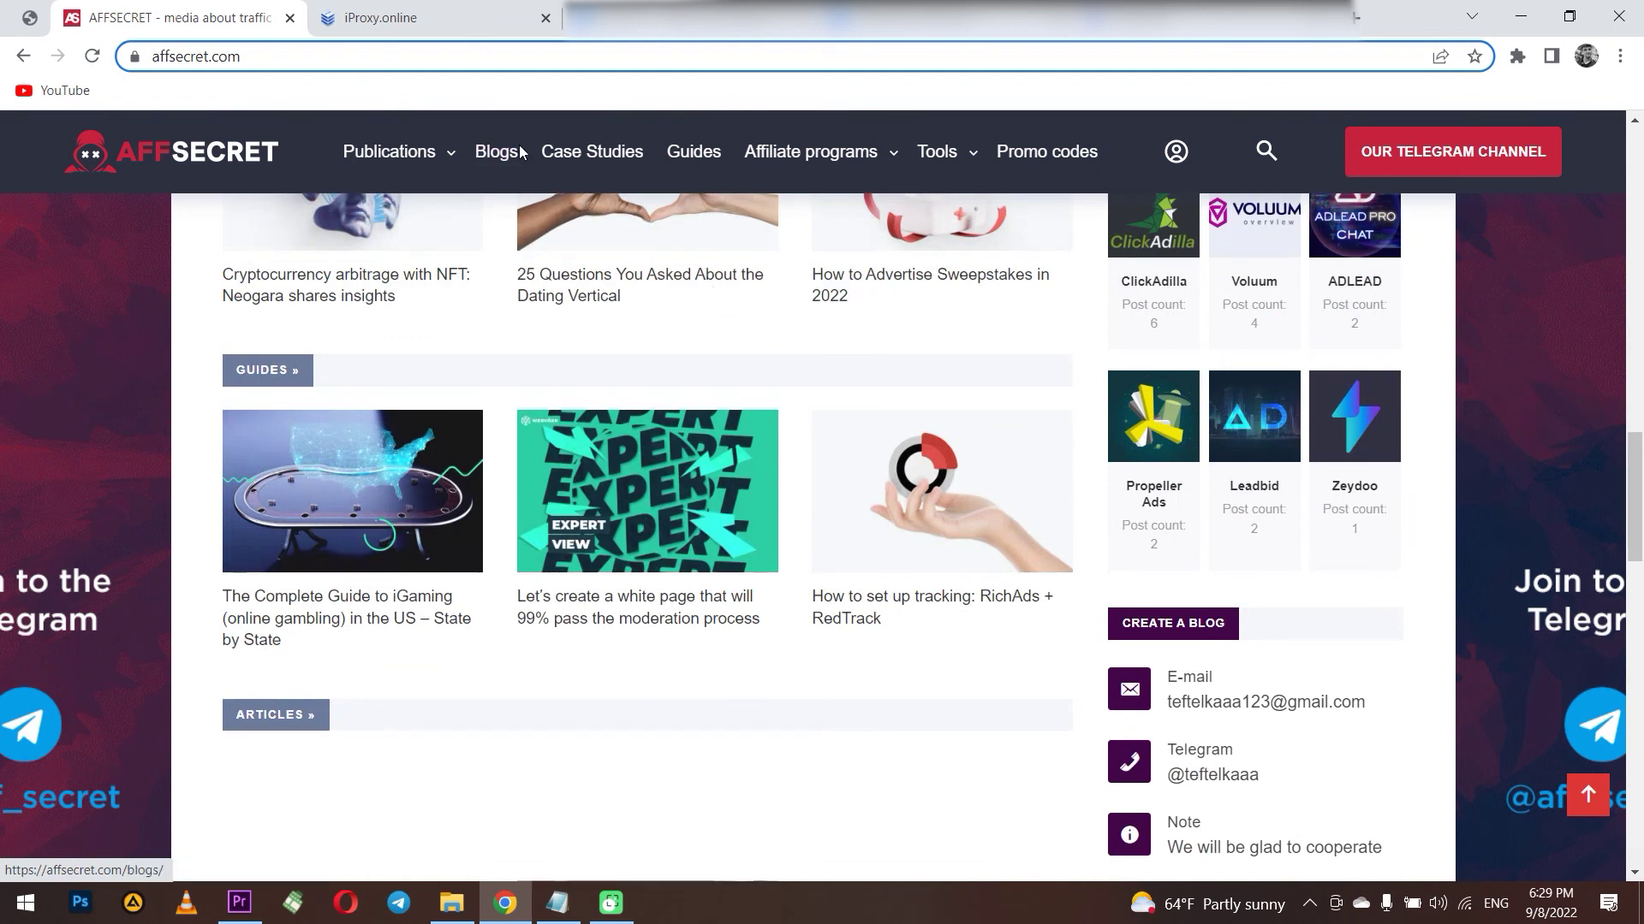